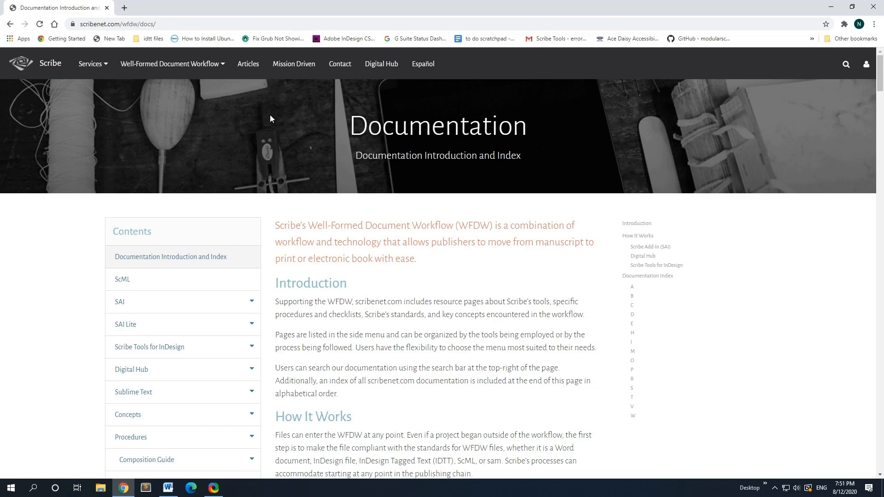
# Open the Word Composition page from the documentation's Procedures section and read through its steps
pyautogui.scroll(-2, 256, 174)
pyautogui.click(196, 354)
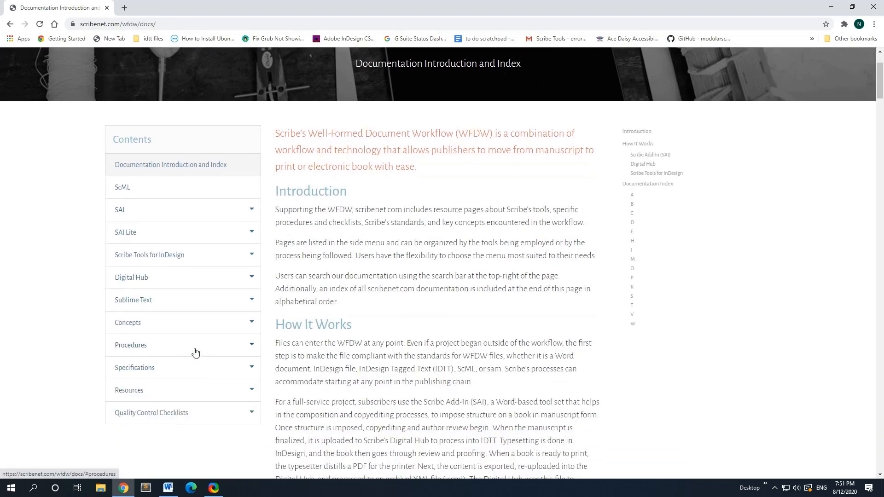
pyautogui.click(195, 351)
pyautogui.scroll(-4, 182, 355)
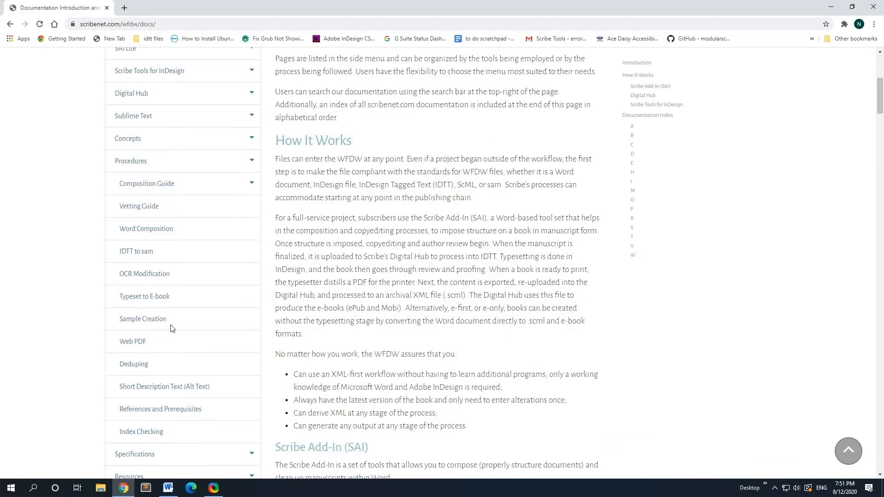
pyautogui.scroll(-1, 170, 339)
pyautogui.click(146, 182)
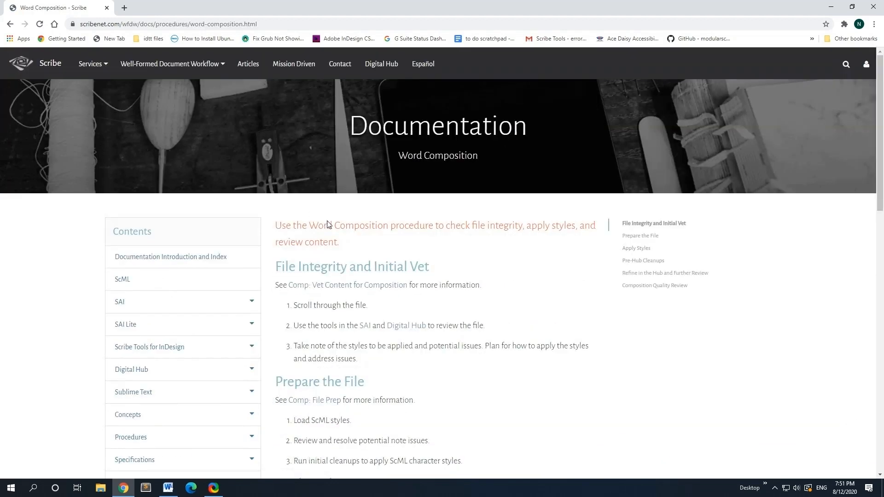
pyautogui.scroll(-6, 332, 226)
pyautogui.scroll(-2, 335, 228)
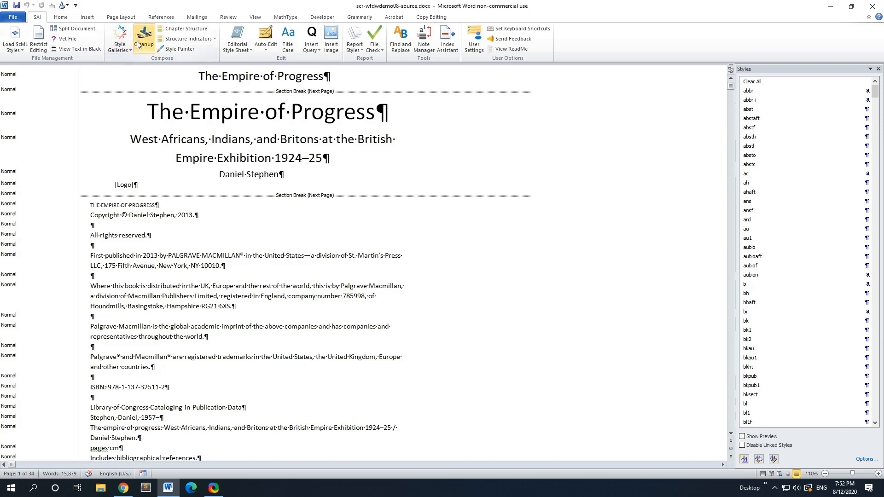
# Load the default style galleries 01-Front Matter and 06-Common Character Styles
pyautogui.click(119, 50)
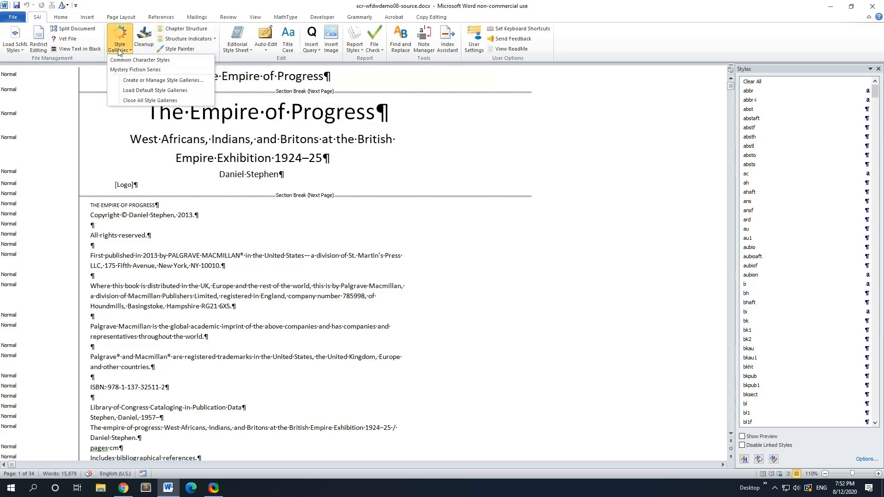
pyautogui.click(122, 90)
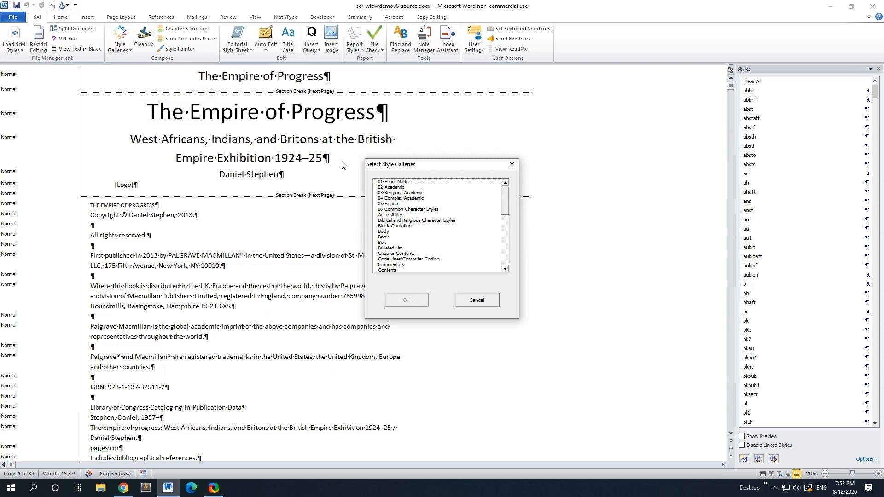
pyautogui.click(407, 182)
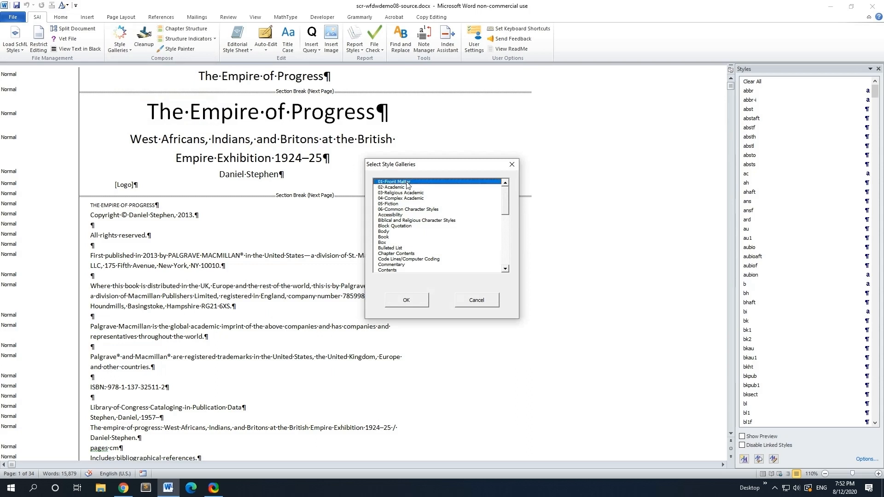
pyautogui.click(392, 210)
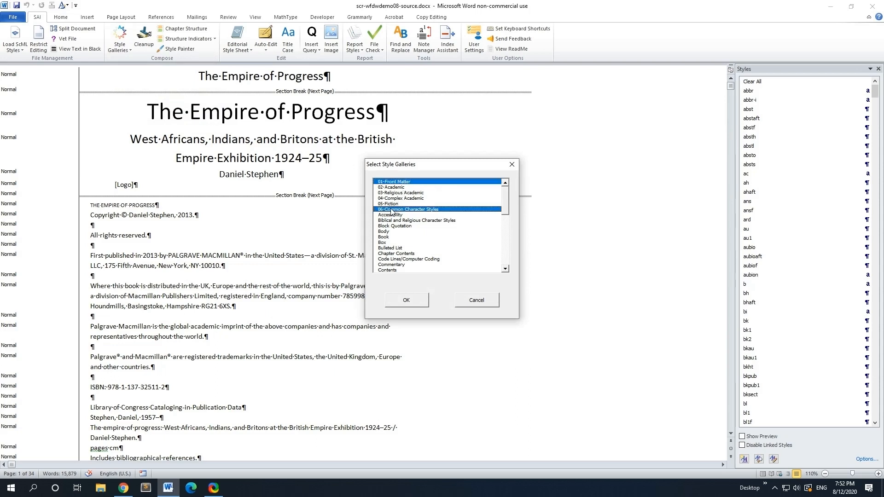
pyautogui.click(392, 210)
pyautogui.click(392, 182)
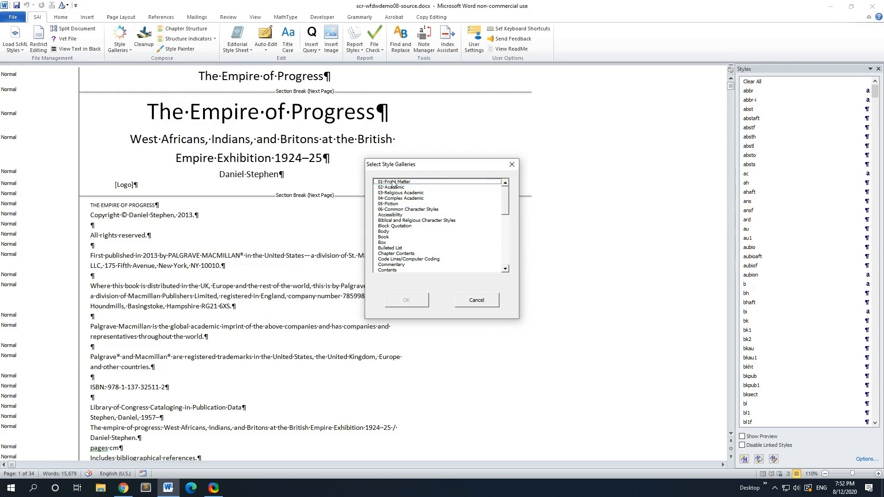
pyautogui.click(393, 182)
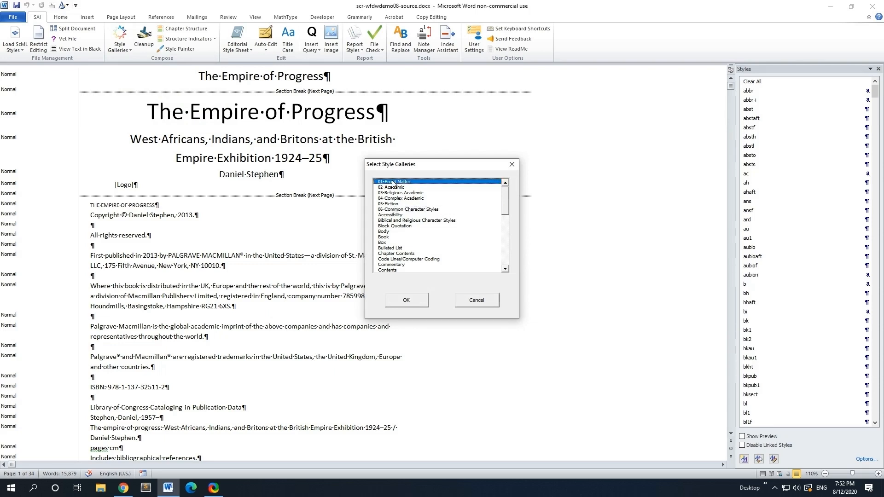
pyautogui.click(399, 211)
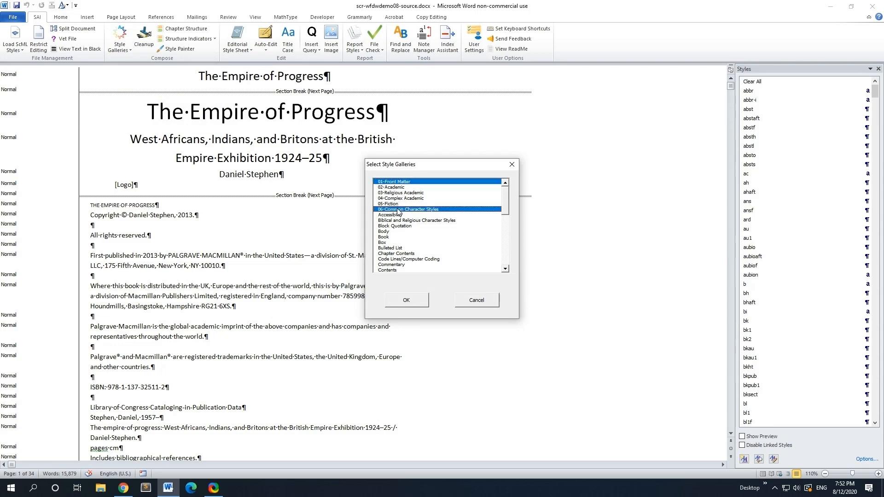
pyautogui.click(400, 303)
# Arrange the Front Matter and Common Character Styles galleries side by side, clear of the manuscript text
pyautogui.moveTo(783, 20); pyautogui.dragTo(535, 38)
pyautogui.moveTo(740, 43); pyautogui.dragTo(661, 42)
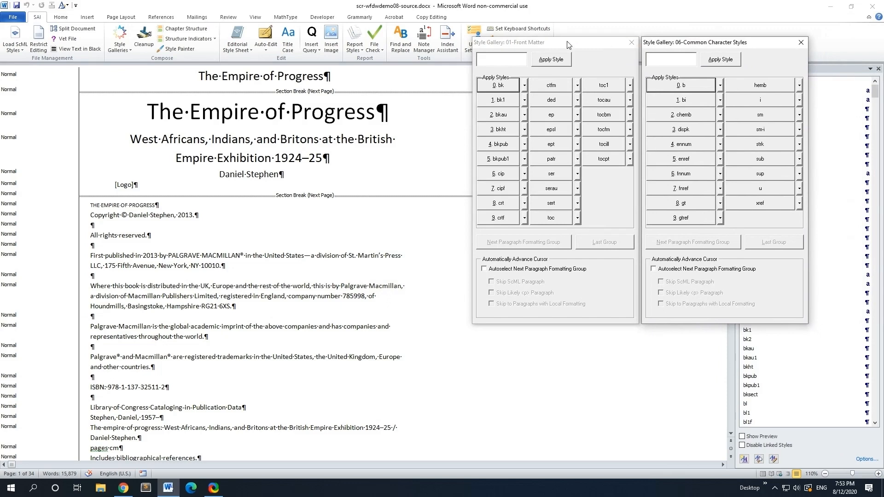
pyautogui.click(569, 44)
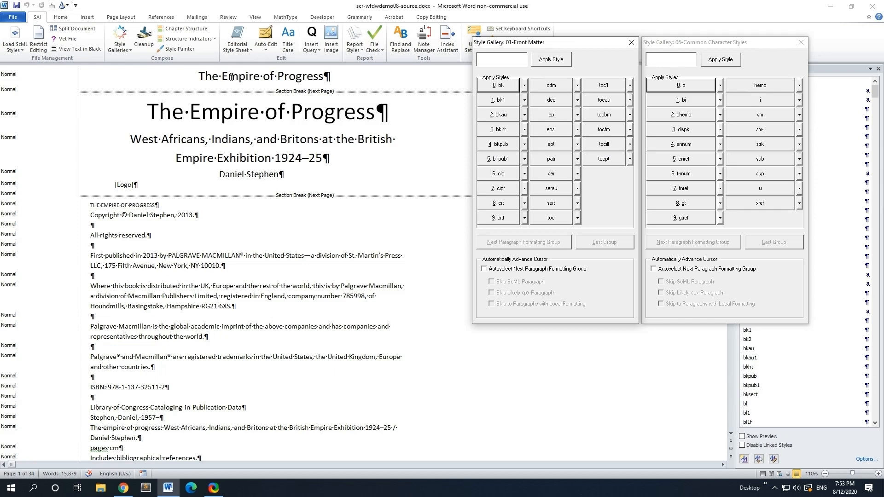
# Apply the bkht style to the half title and the bk style to the main title "The Empire of Progress"
pyautogui.moveTo(231, 76); pyautogui.dragTo(323, 77)
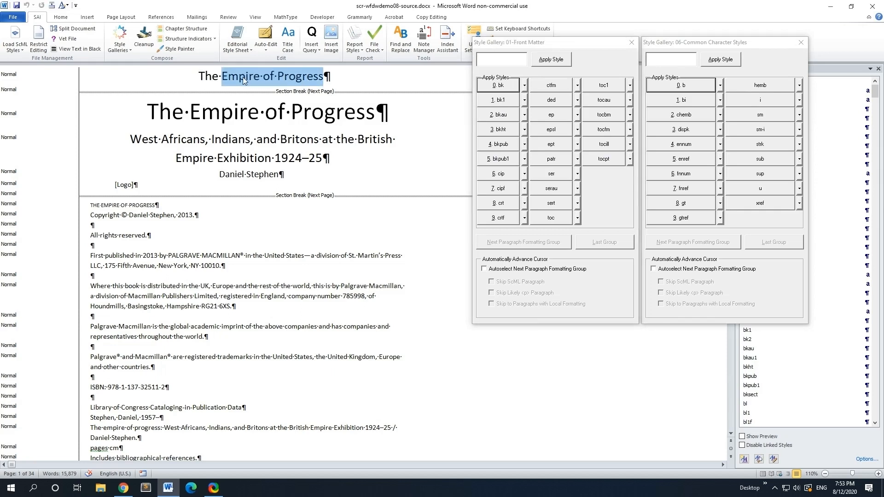
pyautogui.click(506, 130)
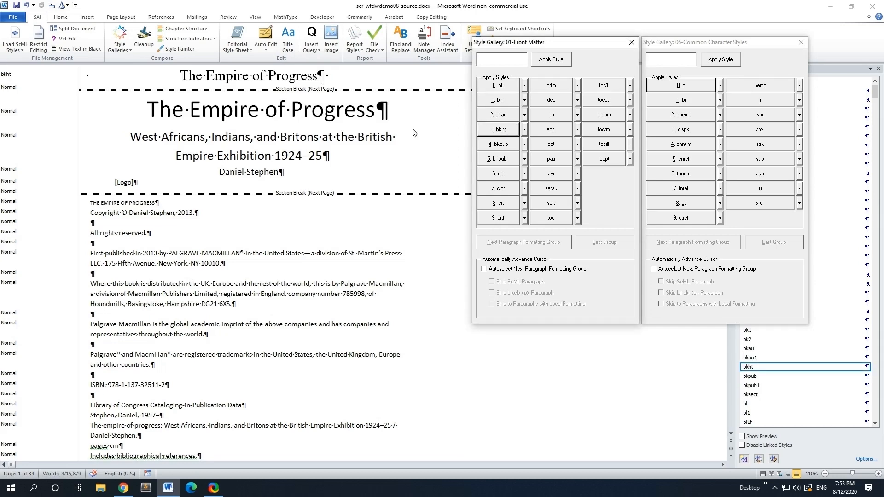
pyautogui.click(228, 110)
pyautogui.click(228, 110)
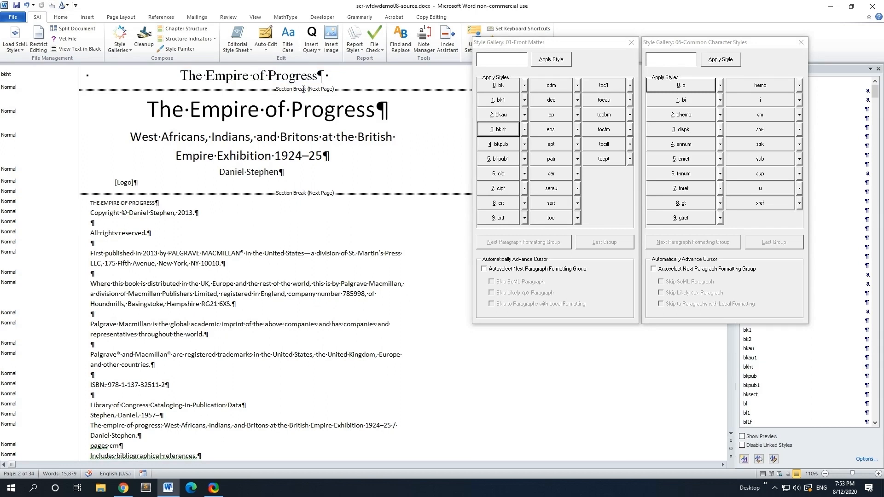
pyautogui.click(501, 90)
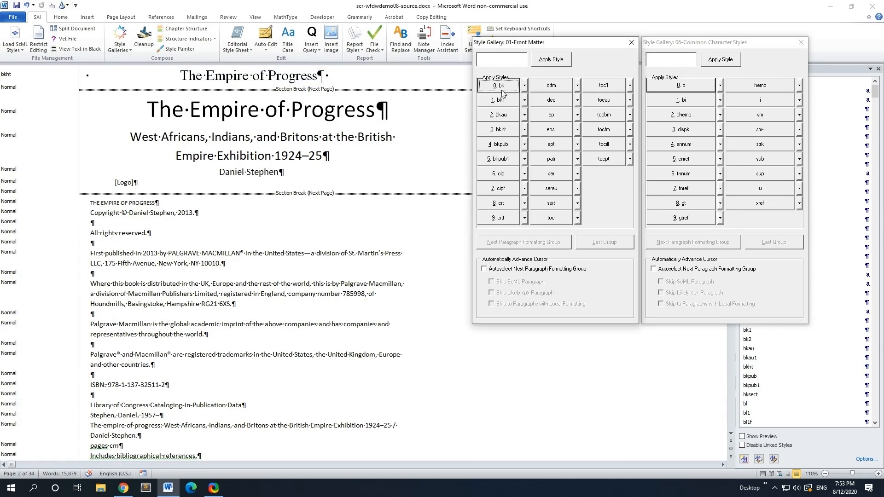
# Apply the bk1 style to the book's subtitle, "West Africans, Indians, and Britons at the British Empire Exhibition 1924–25"
pyautogui.click(271, 133)
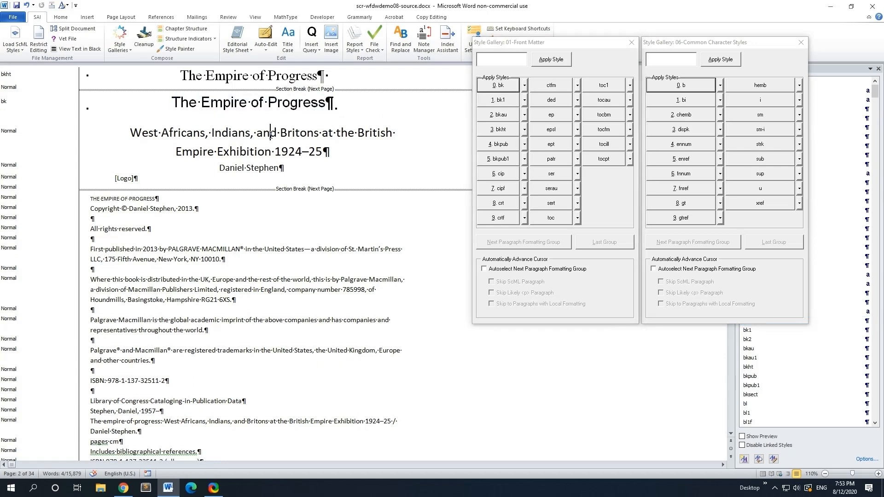
pyautogui.moveTo(397, 134); pyautogui.dragTo(338, 156)
pyautogui.click(498, 100)
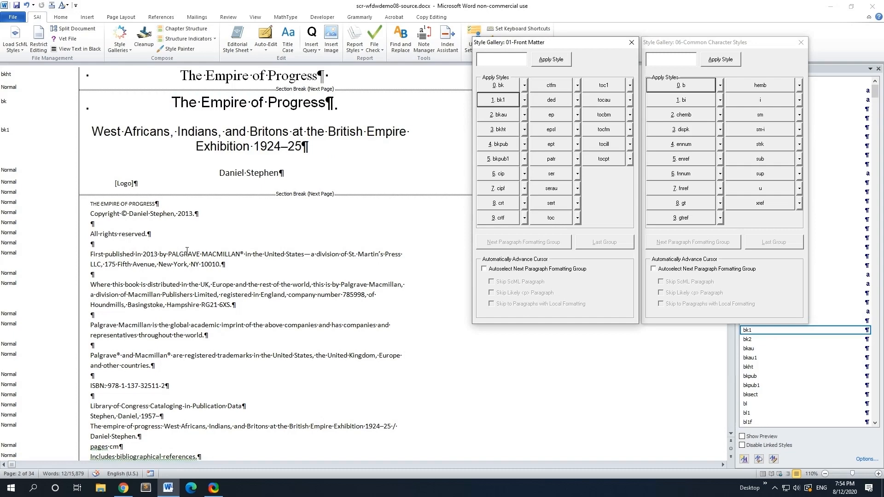
# Apply the cip style to the lines from "Library of Congress Cataloging-in-Publication Data" through "Includes bibliographical references."
pyautogui.scroll(-5, 187, 260)
pyautogui.moveTo(107, 255); pyautogui.dragTo(163, 305)
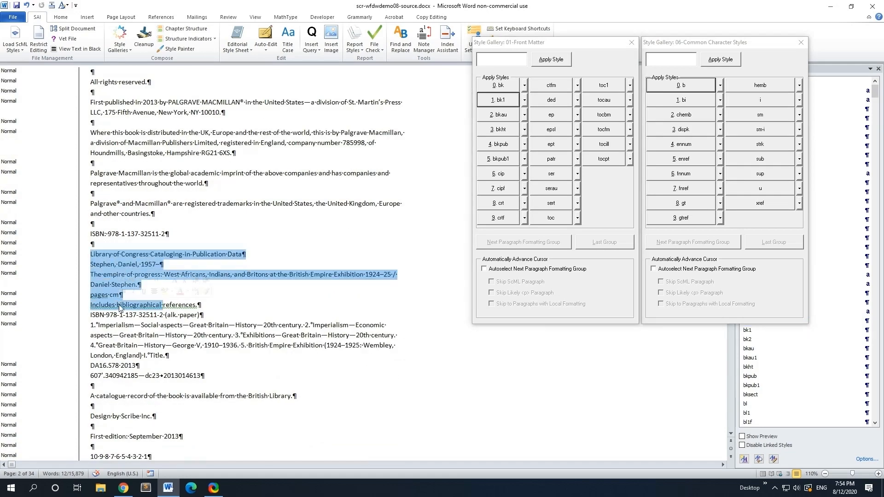
pyautogui.click(501, 173)
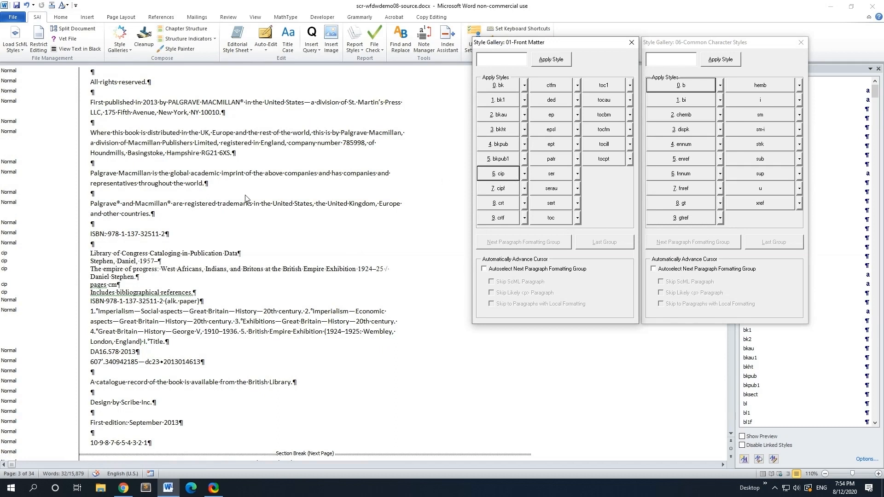
# Apply the i character style to the label "ISBN:" above the cataloging data on the copyright page
pyautogui.click(92, 236)
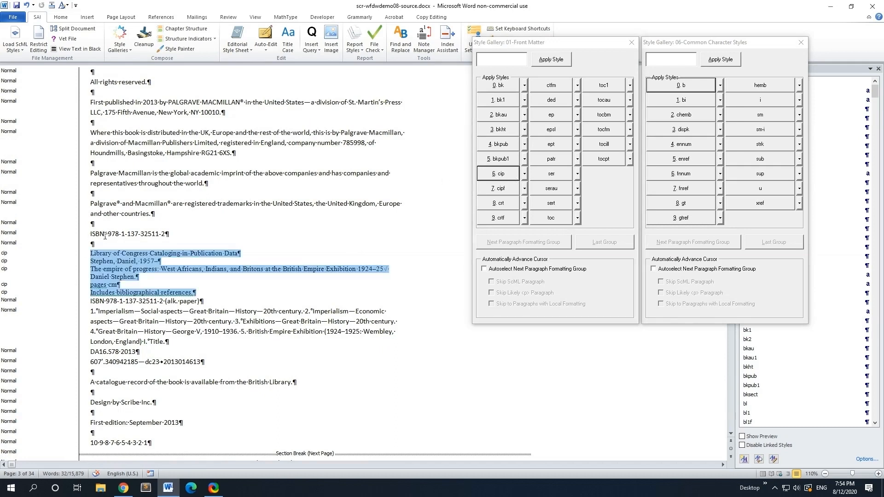
pyautogui.moveTo(107, 235); pyautogui.dragTo(91, 235)
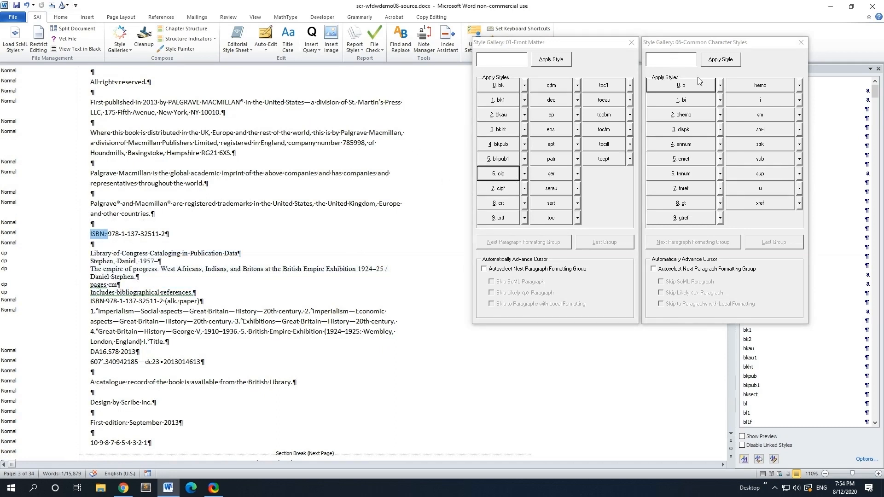
pyautogui.click(697, 90)
pyautogui.click(759, 106)
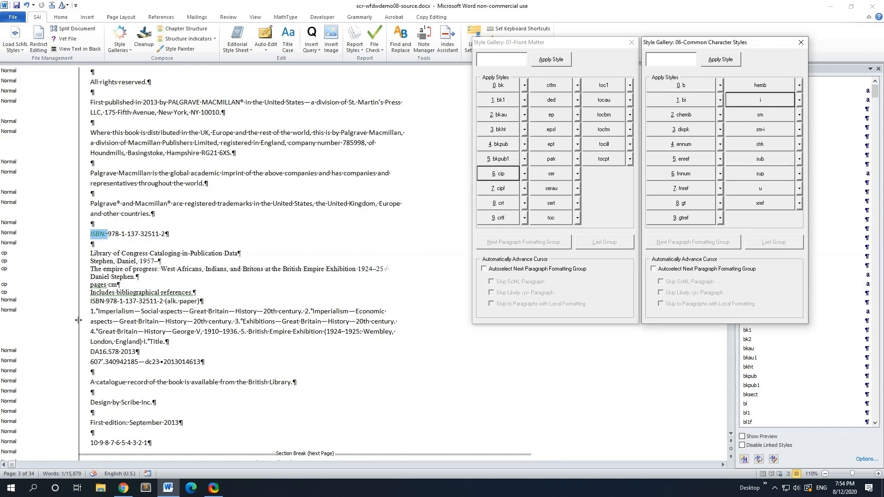
# Apply the cip style to the numbered subject headings paragraph and the two classification lines below it
pyautogui.moveTo(91, 312); pyautogui.dragTo(158, 362)
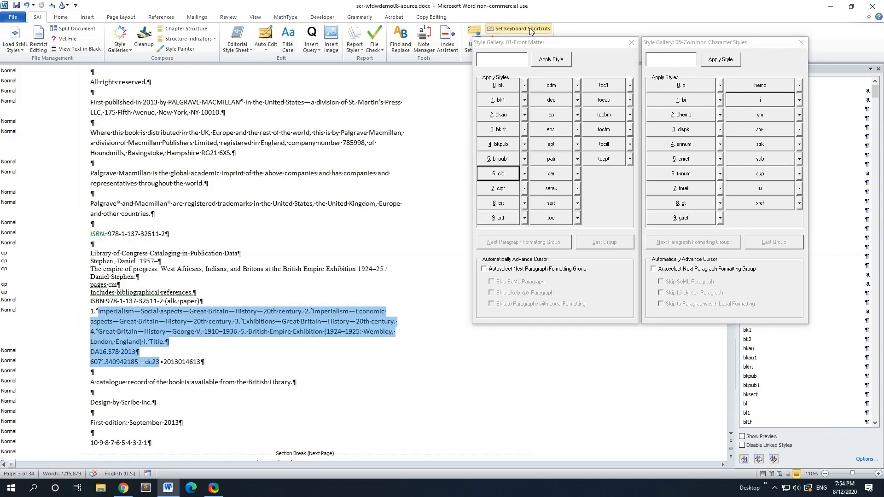
pyautogui.click(526, 43)
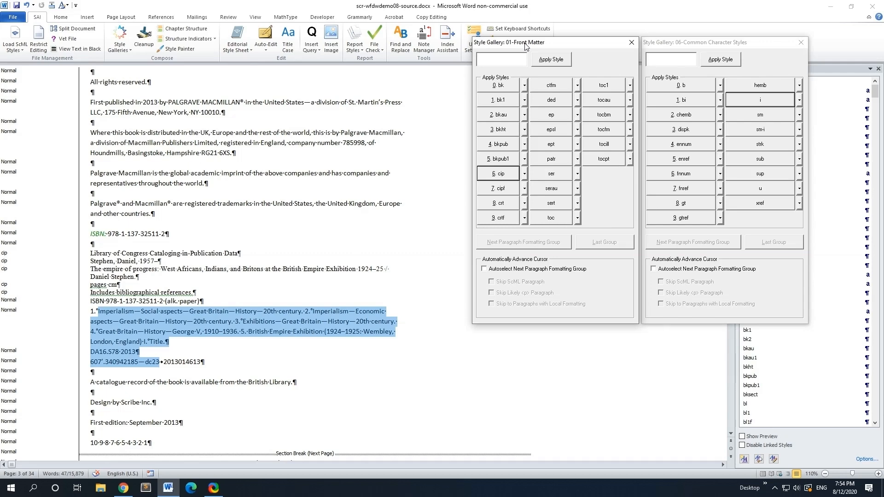
pyautogui.press('6')
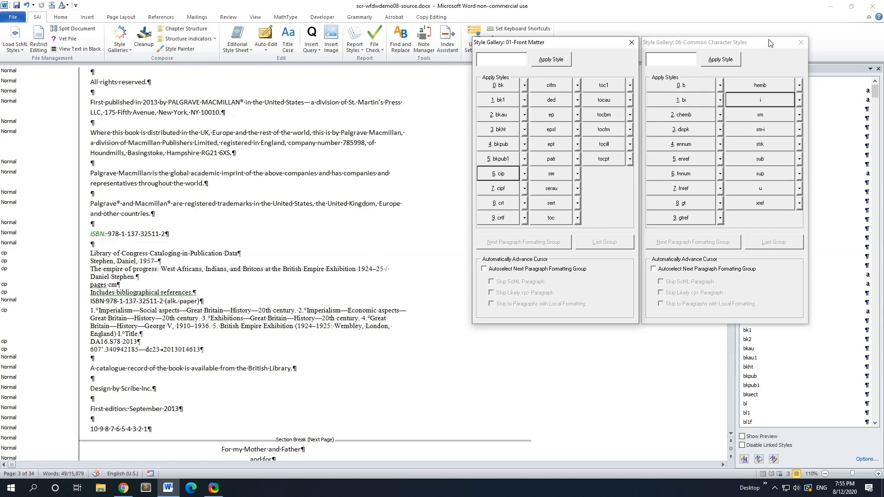
# Move the Common Character Styles gallery aside, look through the full style list, and close that gallery
pyautogui.moveTo(770, 42); pyautogui.dragTo(667, 99)
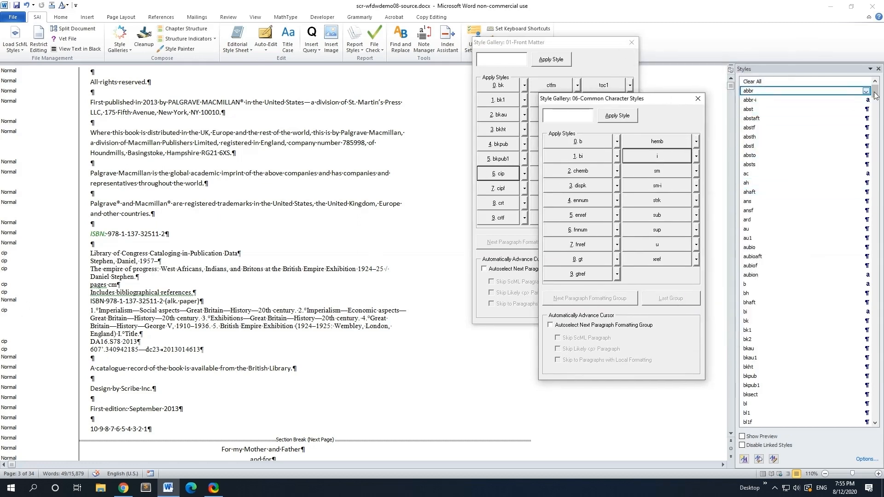
pyautogui.moveTo(876, 94); pyautogui.dragTo(878, 334)
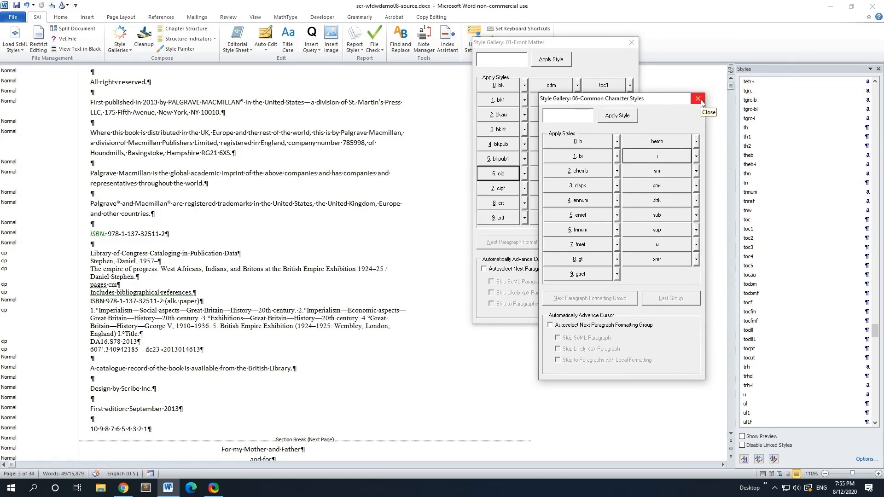
pyautogui.click(698, 99)
# Apply the sec style by name to the three-asterisk line in the Permissions Acknowledgments, and close the Front Matter gallery
pyautogui.scroll(-12, 254, 202)
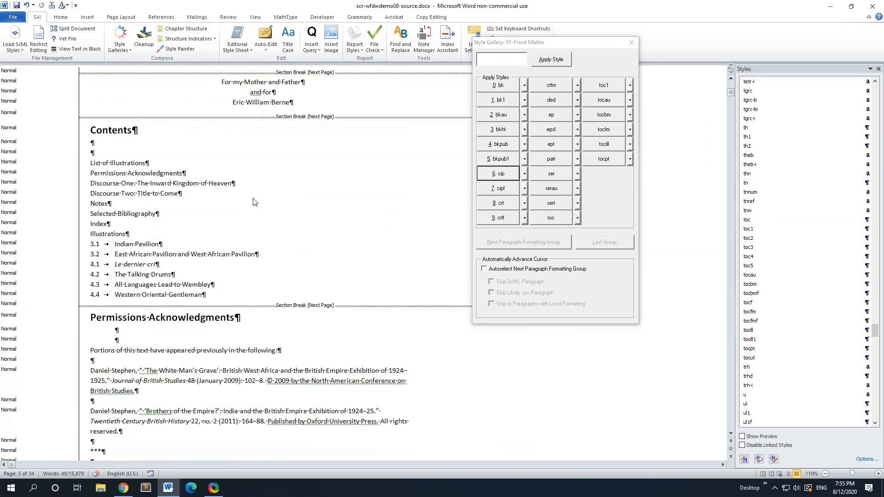
pyautogui.scroll(-6, 255, 202)
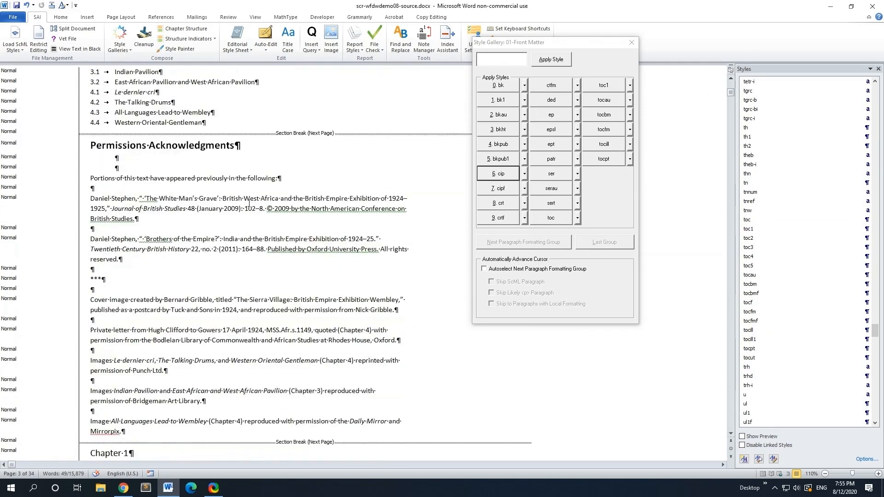
pyautogui.scroll(-1, 250, 203)
pyautogui.click(92, 250)
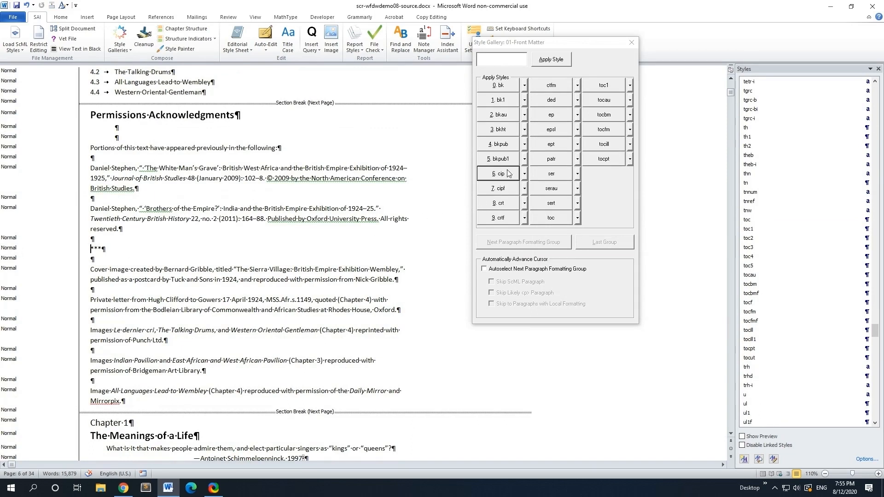
pyautogui.click(502, 64)
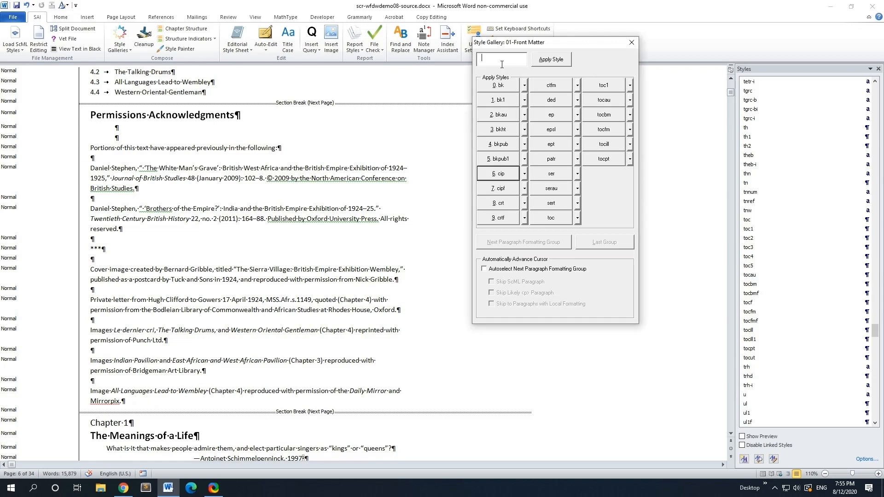
pyautogui.write('sec')
pyautogui.click(553, 65)
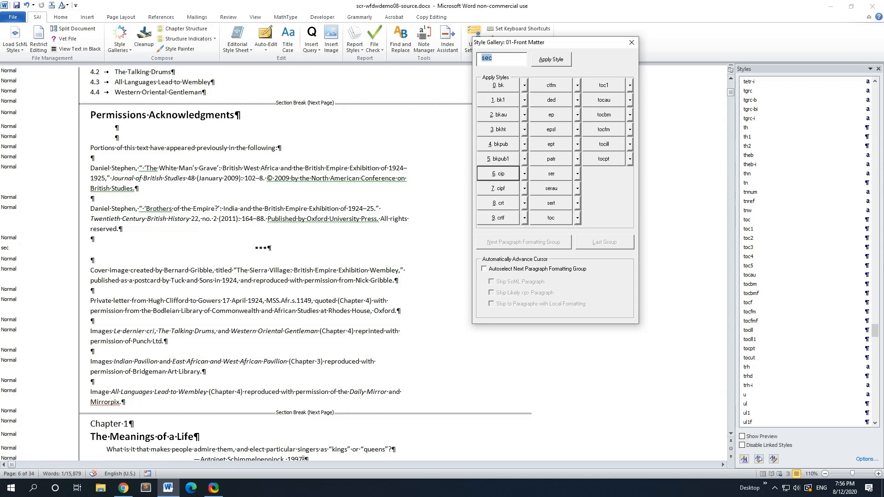
pyautogui.click(636, 43)
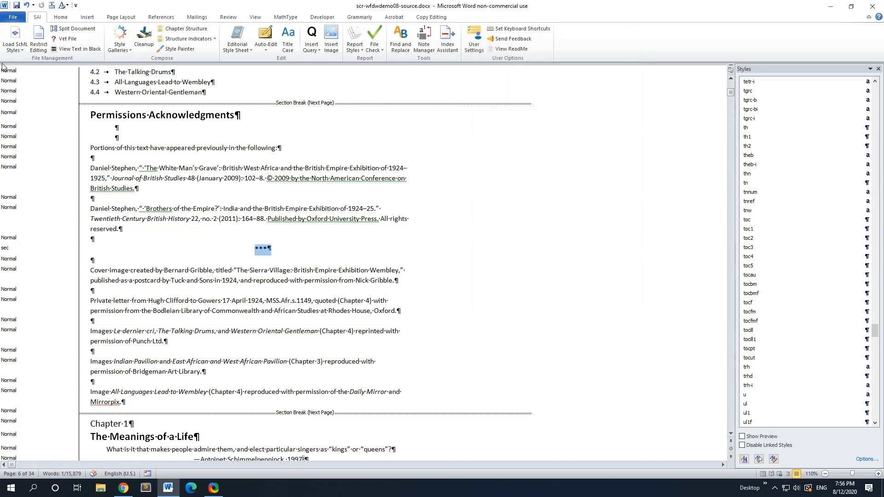
# Open the style gallery manager and review the styles contained in the Mystery Fiction Series gallery
pyautogui.click(116, 46)
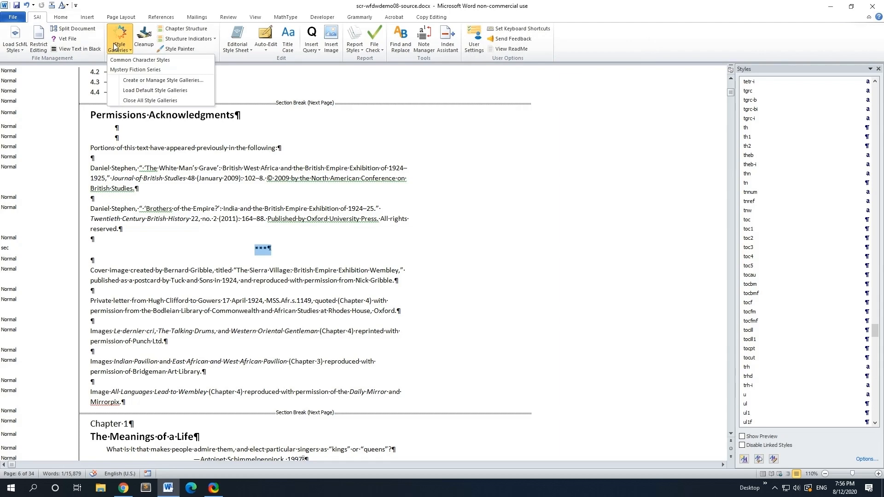
pyautogui.click(135, 81)
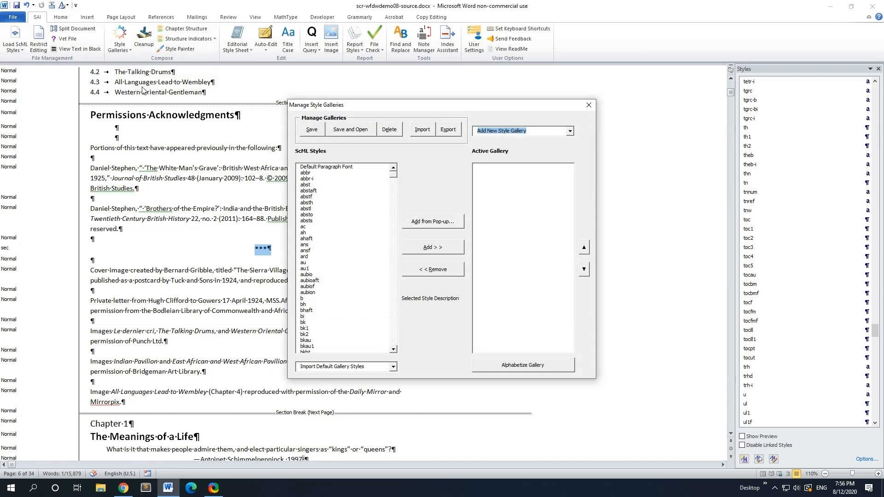
pyautogui.moveTo(390, 176)
pyautogui.mouseDown()
pyautogui.moveTo(391, 238)
pyautogui.moveTo(390, 174)
pyautogui.mouseUp()
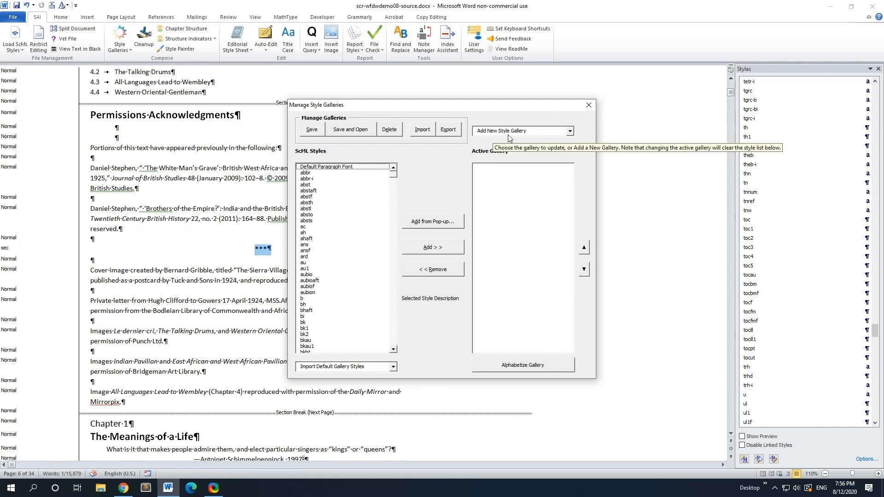
pyautogui.click(570, 130)
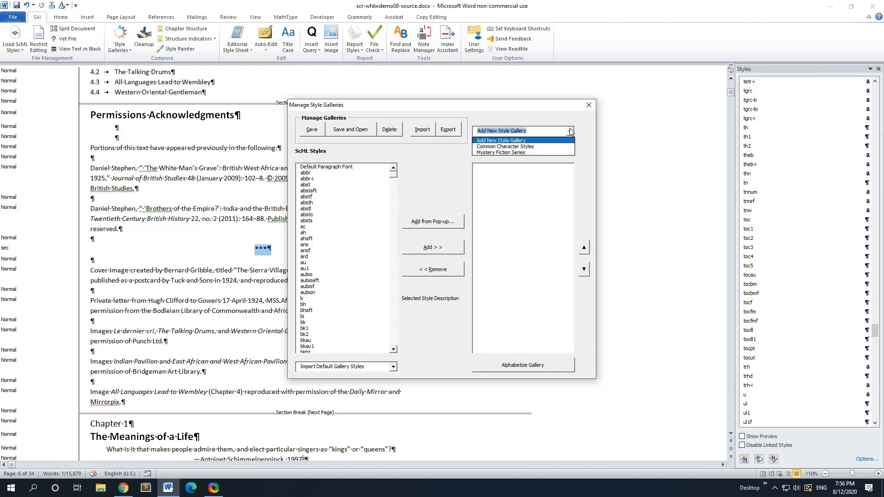
pyautogui.click(518, 152)
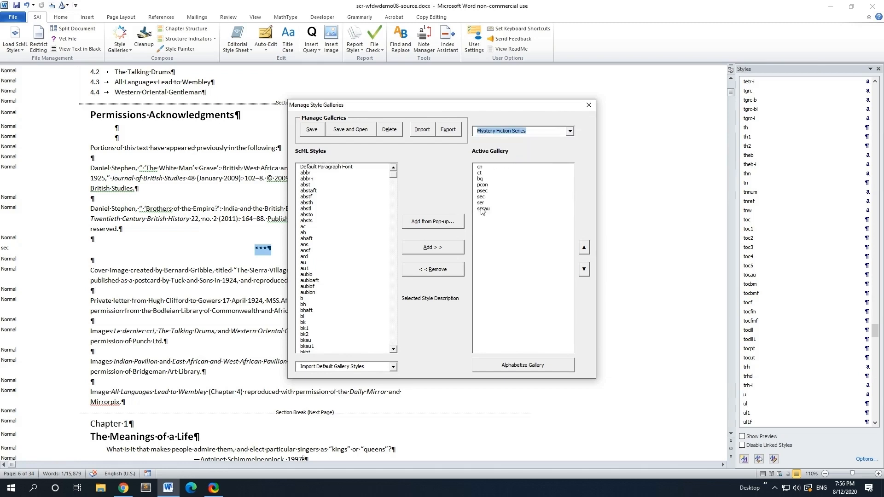
# Start a new style gallery and add the cn, cs and ct styles to it from the ScML style list
pyautogui.click(571, 132)
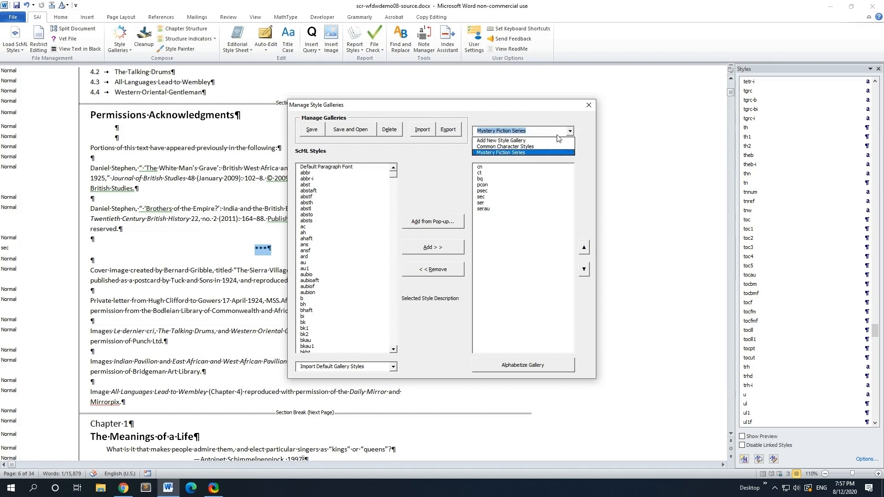
pyautogui.click(530, 141)
pyautogui.moveTo(394, 178); pyautogui.dragTo(395, 201)
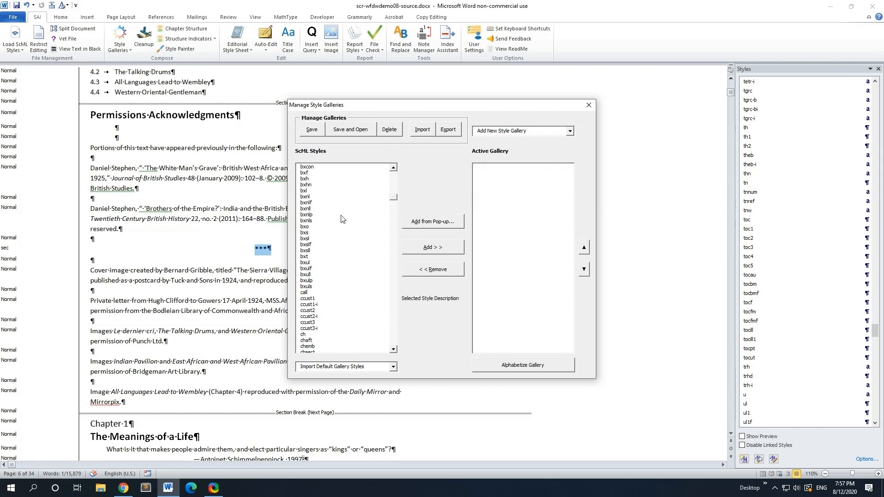
pyautogui.click(394, 350)
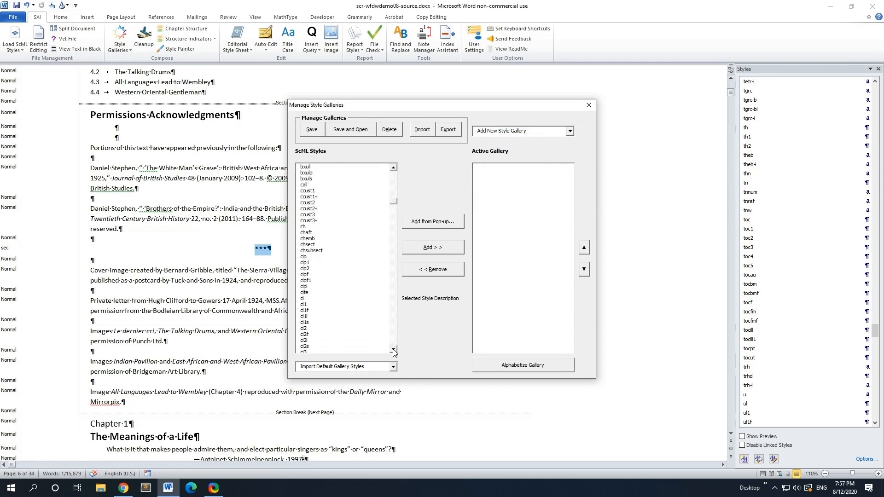
pyautogui.click(308, 286)
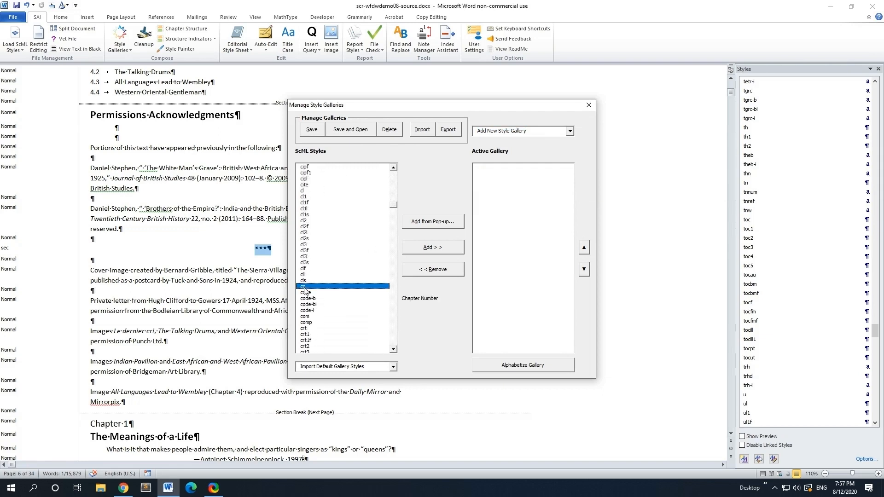
pyautogui.click(394, 350)
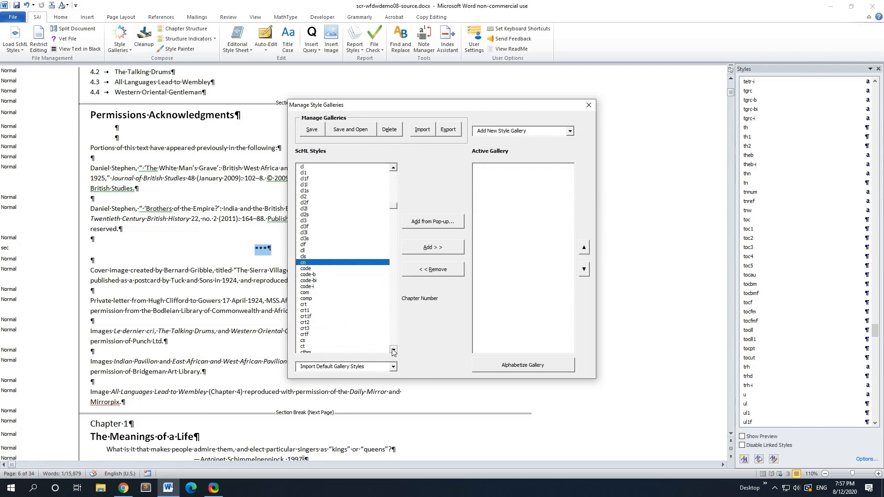
pyautogui.click(302, 347)
pyautogui.click(303, 341)
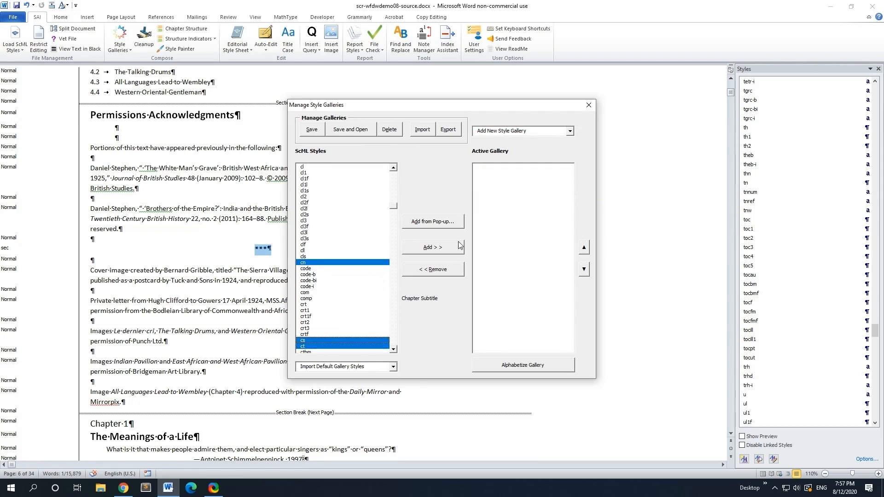
pyautogui.click(448, 251)
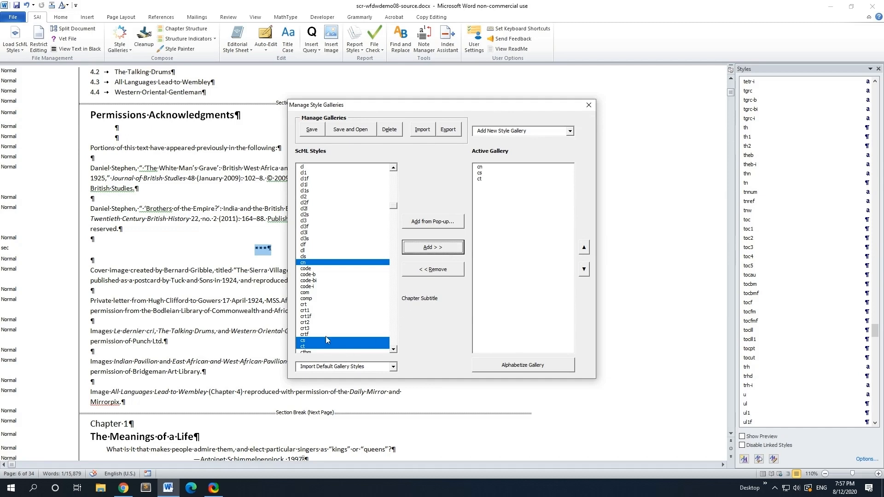
# Add the ep, ept and epsl styles to the new gallery by entering their names in the add-styles pop-up
pyautogui.click(325, 336)
pyautogui.click(328, 330)
pyautogui.click(331, 322)
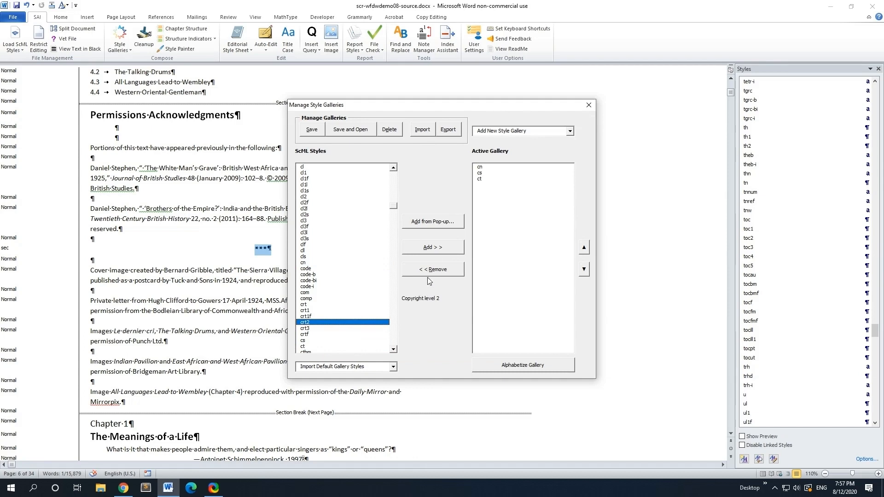
pyautogui.click(444, 228)
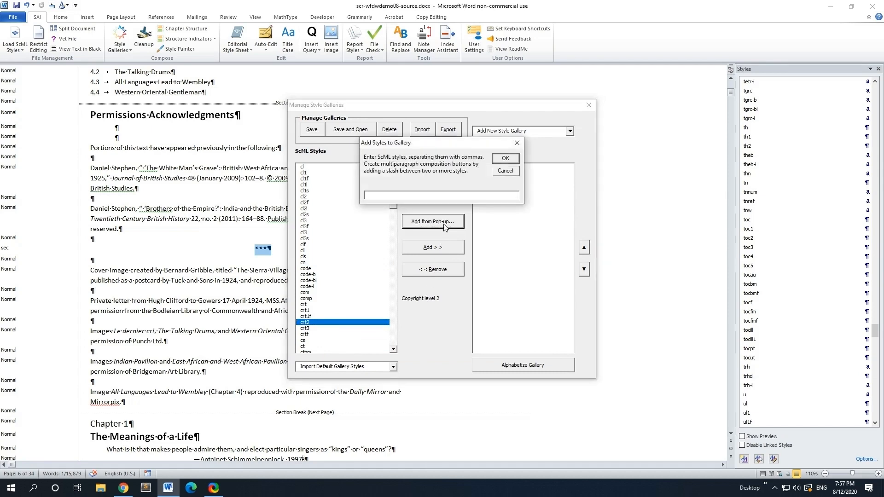
pyautogui.write('ep, ept,epsl')
pyautogui.click(505, 158)
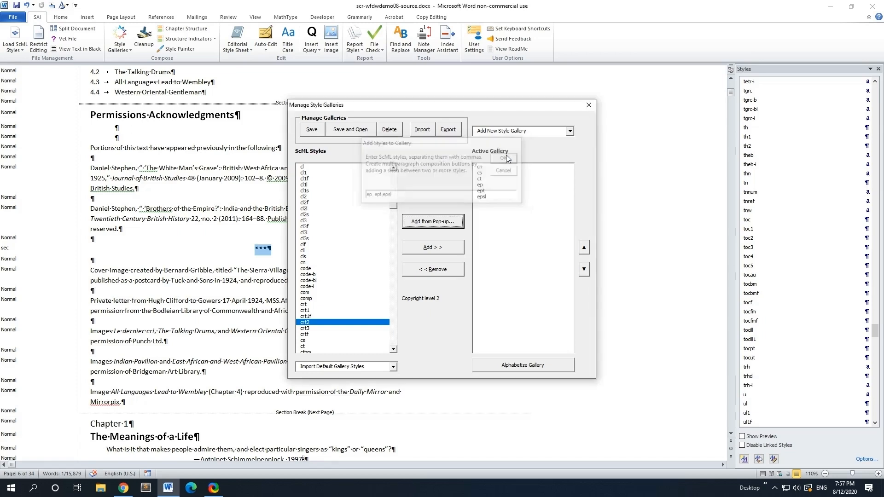
# Move ep to the top of the active gallery list and shift cs, ct and ept down one place
pyautogui.click(480, 184)
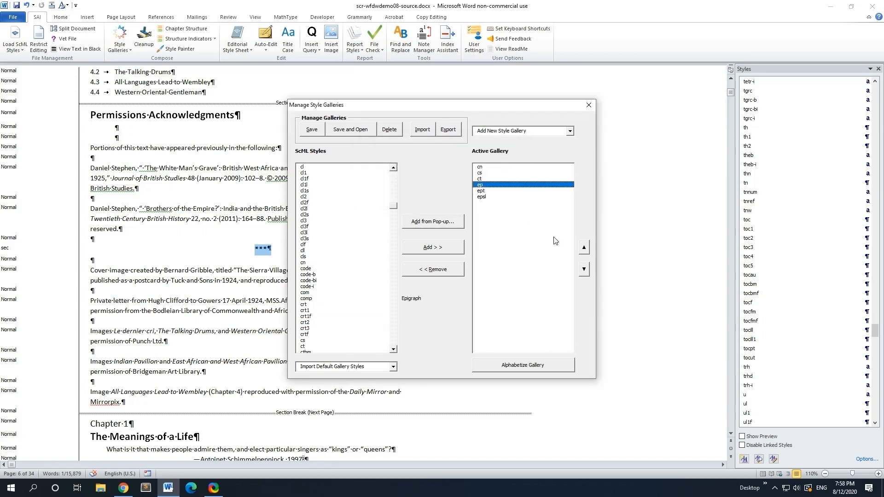
pyautogui.click(584, 247)
pyautogui.click(584, 247)
pyautogui.click(584, 247)
pyautogui.moveTo(480, 180); pyautogui.dragTo(482, 193)
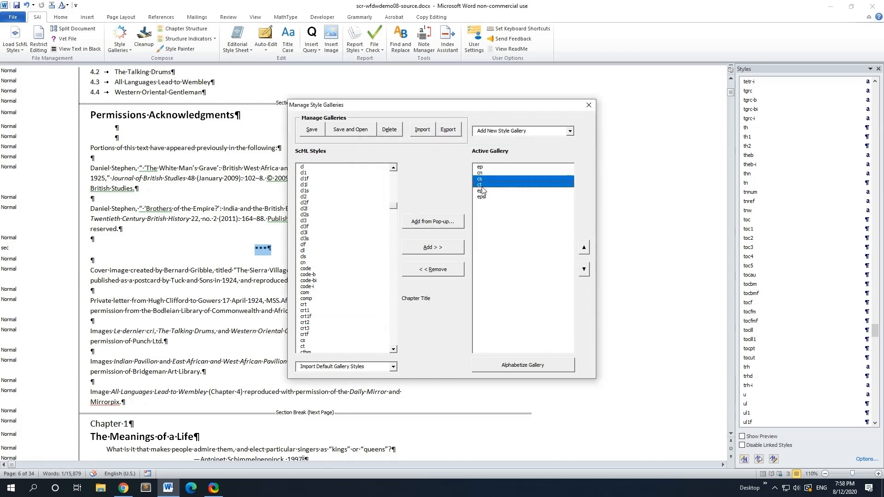
pyautogui.click(584, 269)
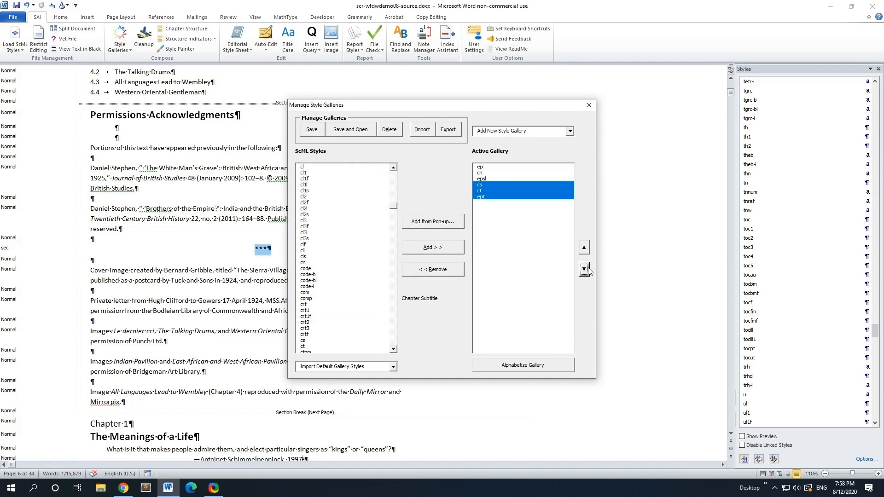
pyautogui.click(513, 186)
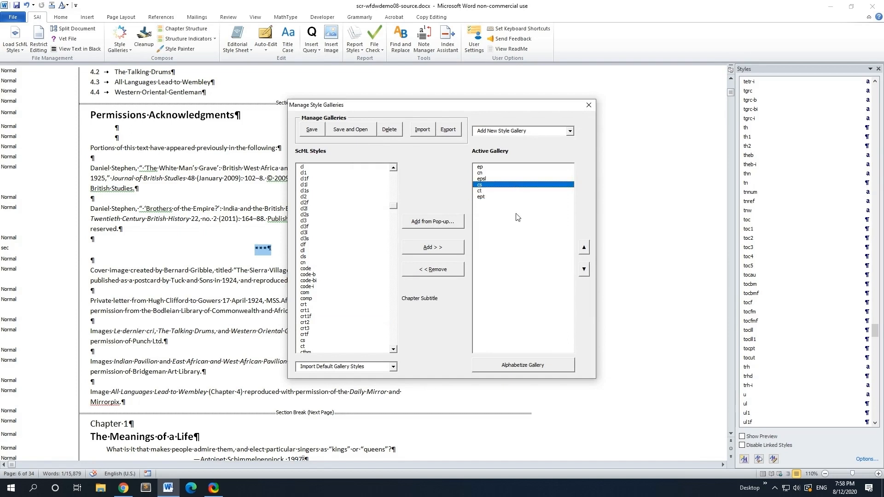
# Alphabetize the active gallery and remove the epsl style from it
pyautogui.click(523, 366)
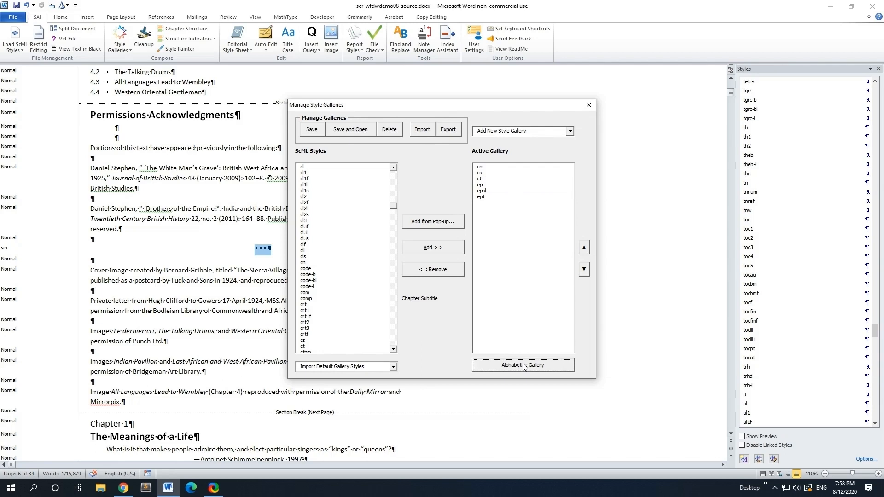
pyautogui.click(489, 192)
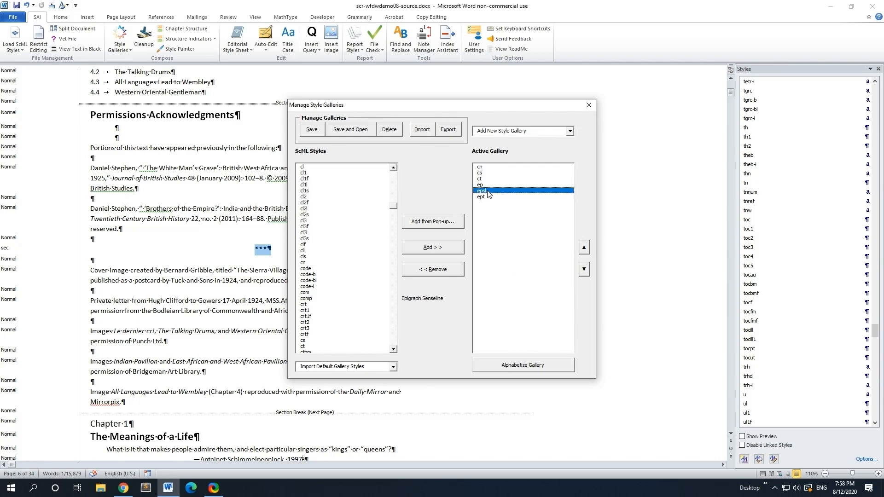
pyautogui.click(445, 274)
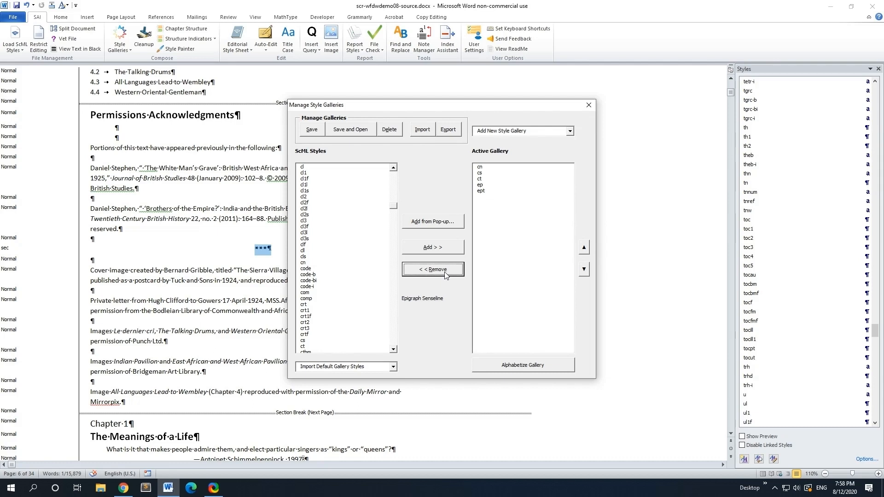
# Save the new style gallery under the name wfdwdemo08 and close the gallery manager
pyautogui.click(315, 133)
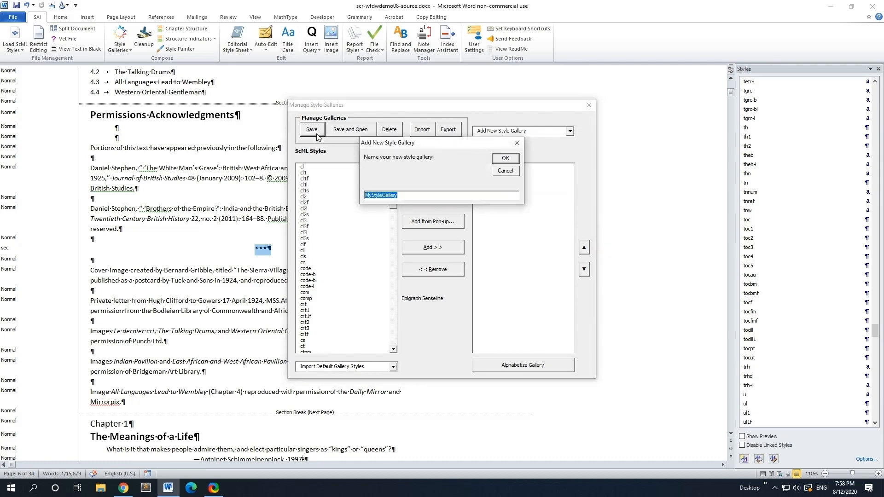
pyautogui.write('wfdwdemo08')
pyautogui.click(502, 158)
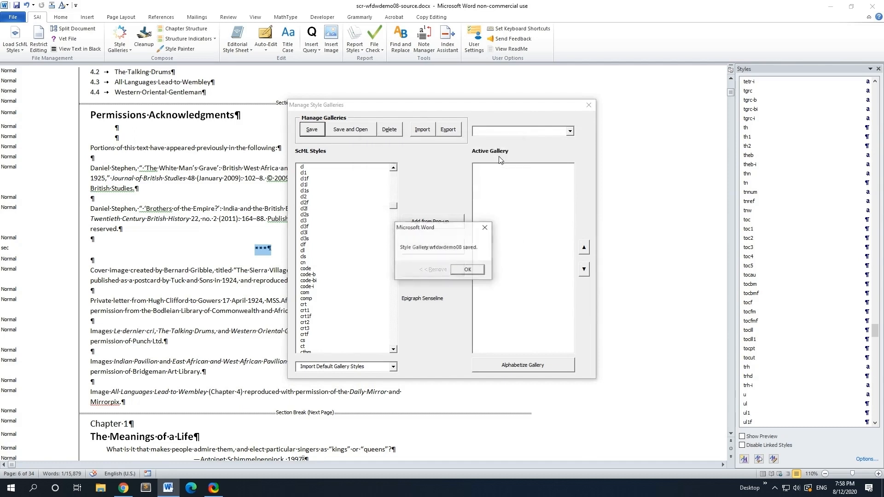
pyautogui.click(458, 267)
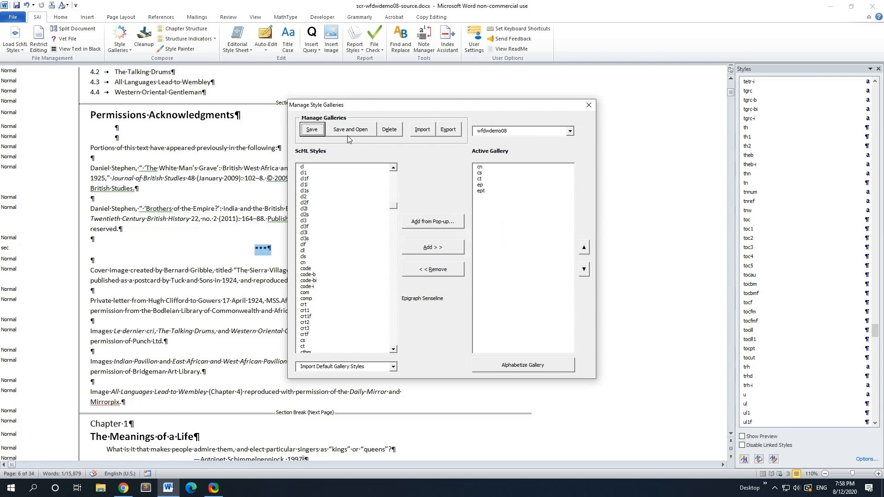
pyautogui.click(588, 105)
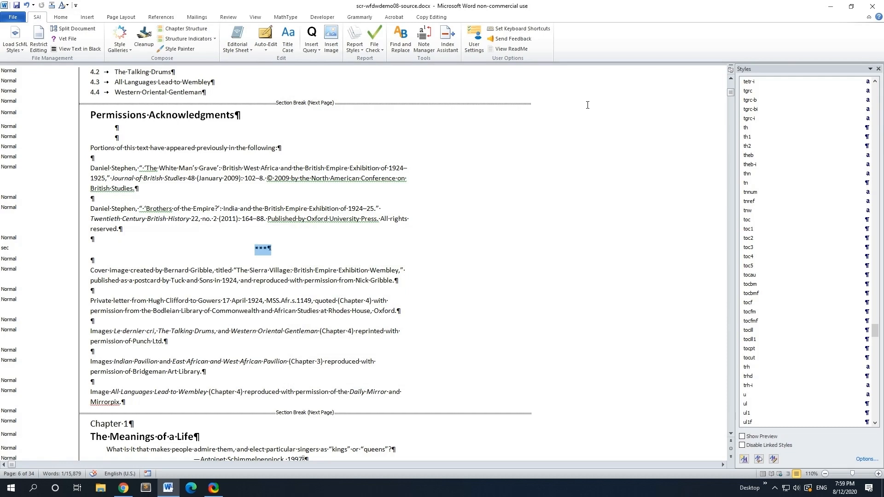
# Open the wfdwdemo08 style gallery and place its window beside the manuscript text
pyautogui.click(112, 50)
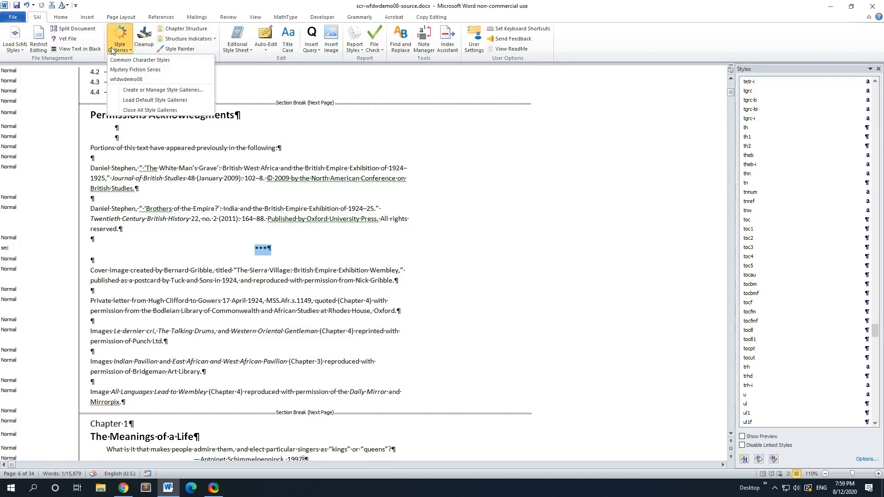
pyautogui.click(121, 80)
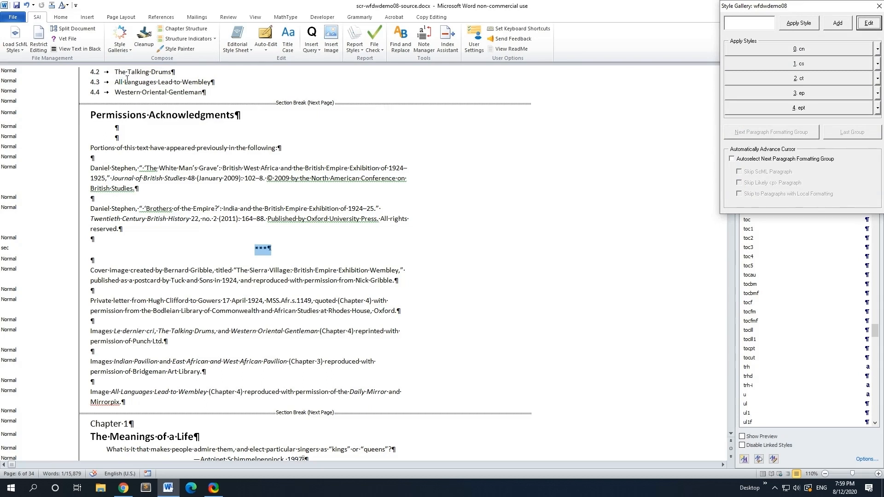
pyautogui.moveTo(745, 9); pyautogui.dragTo(470, 103)
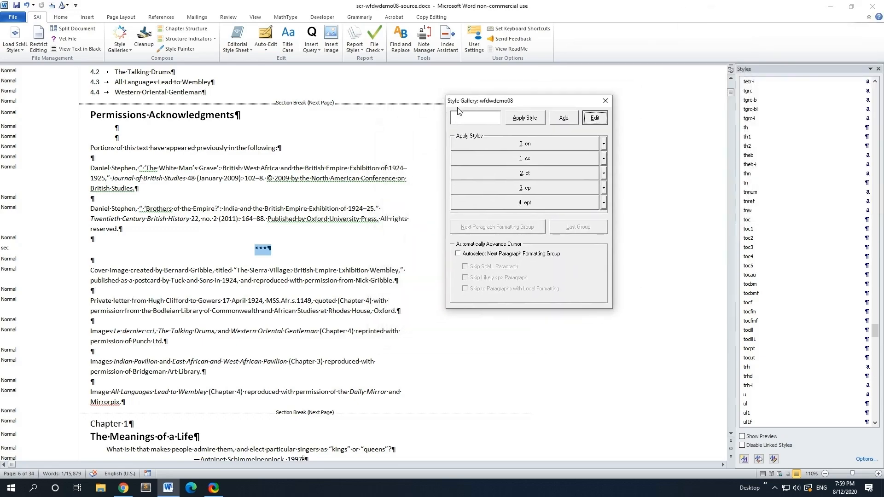
# Place the cursor in the Chapter 1 heading "From Song Gods to Song Kings" and add the ah style to the wfdwdemo08 gallery
pyautogui.scroll(-4, 131, 407)
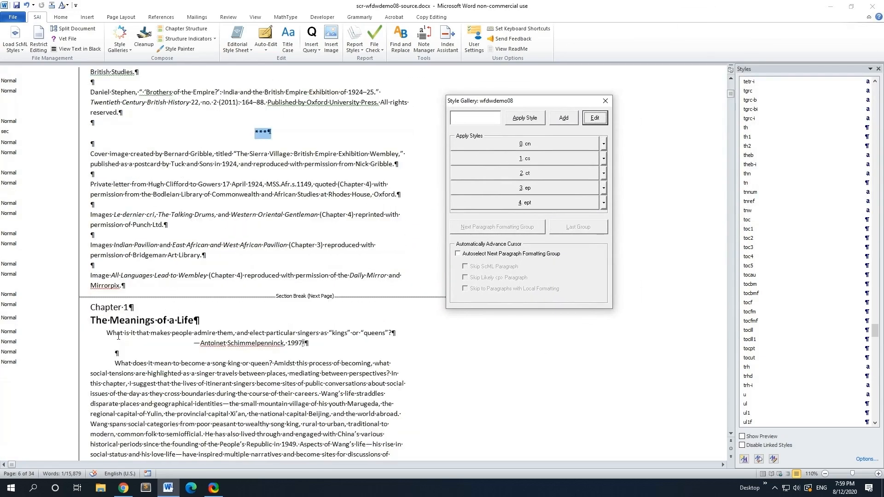
pyautogui.scroll(-1, 167, 303)
pyautogui.scroll(-20, 176, 307)
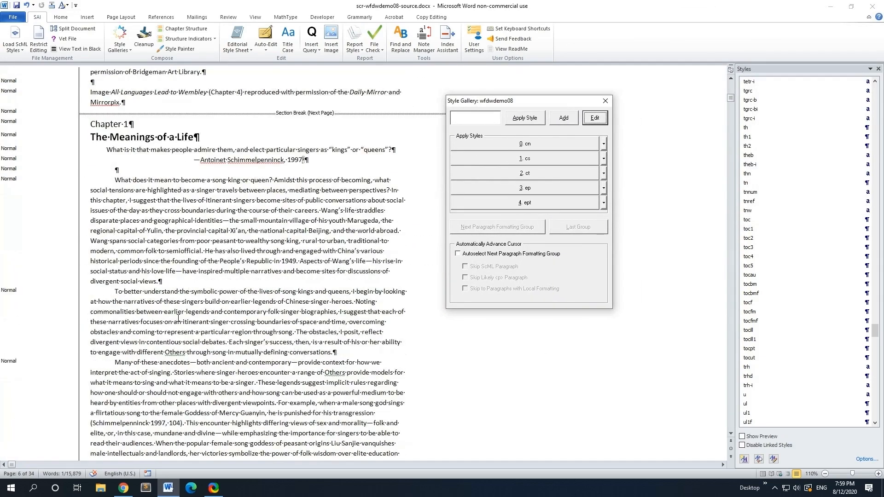
pyautogui.scroll(-7, 176, 319)
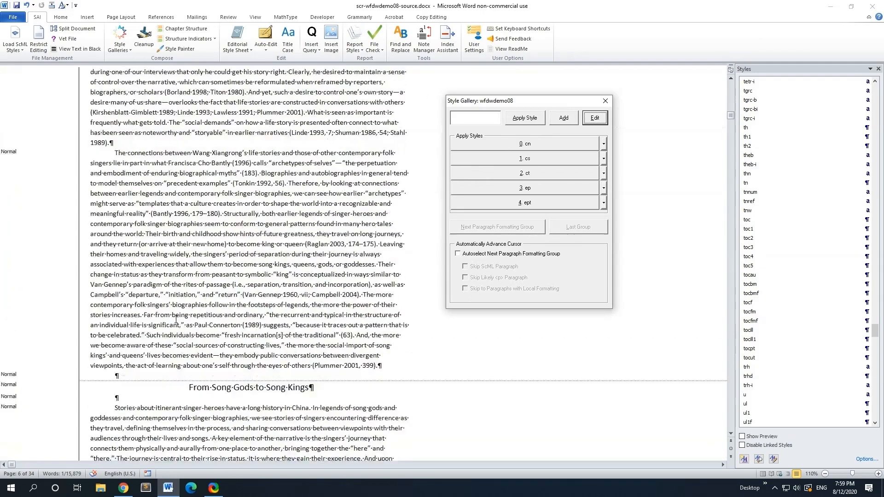
pyautogui.click(220, 329)
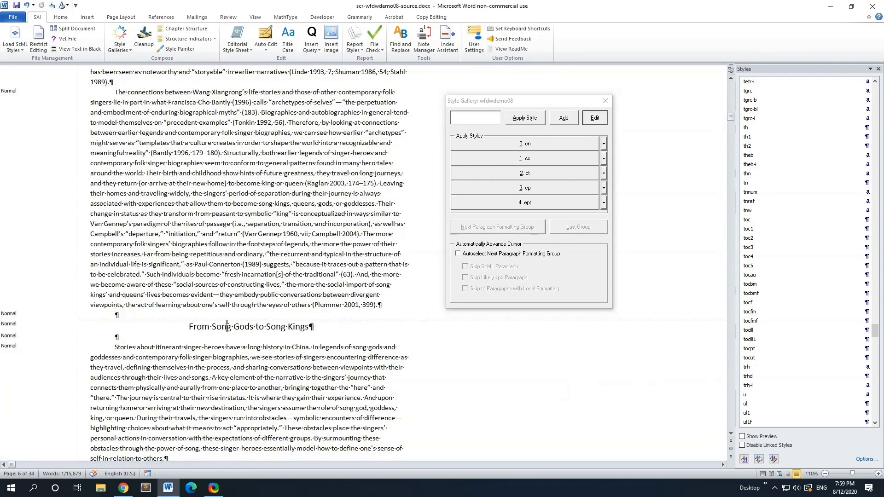
pyautogui.click(493, 119)
pyautogui.write('ah')
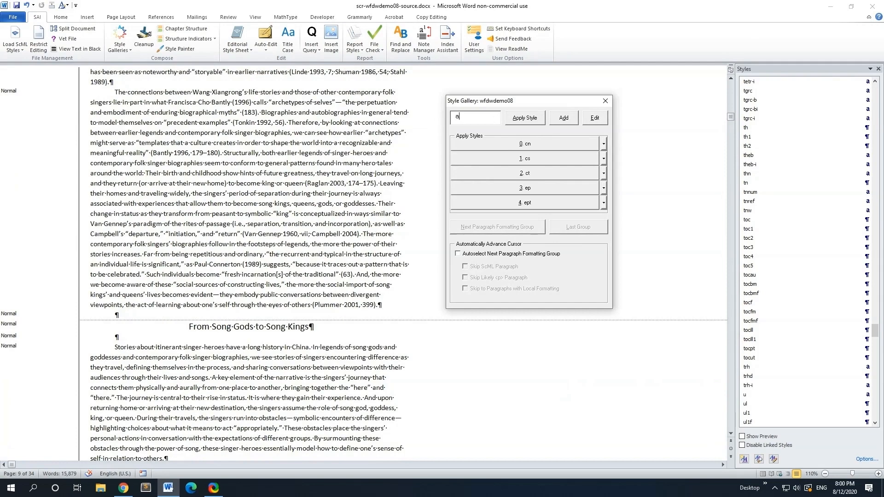
pyautogui.click(564, 119)
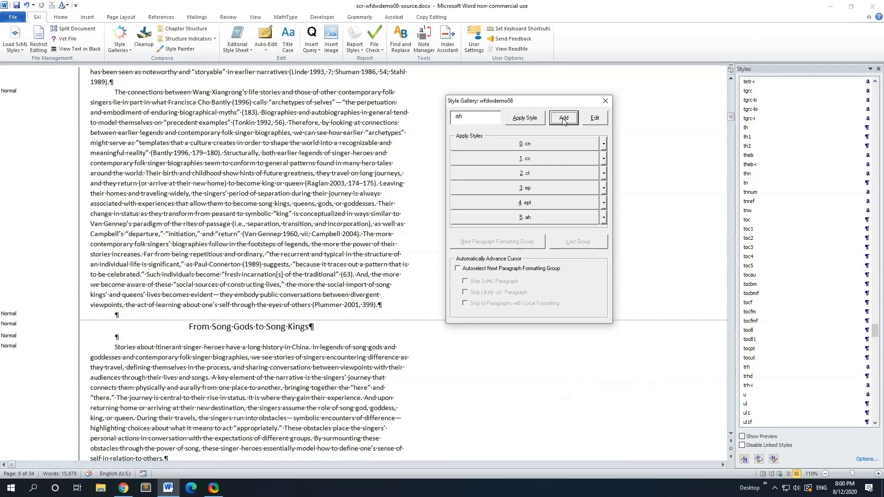
# Apply the ah style to the "From Song Gods to Song Kings" heading and update the wfdwdemo08 gallery with the styles ard through aubiof
pyautogui.click(512, 219)
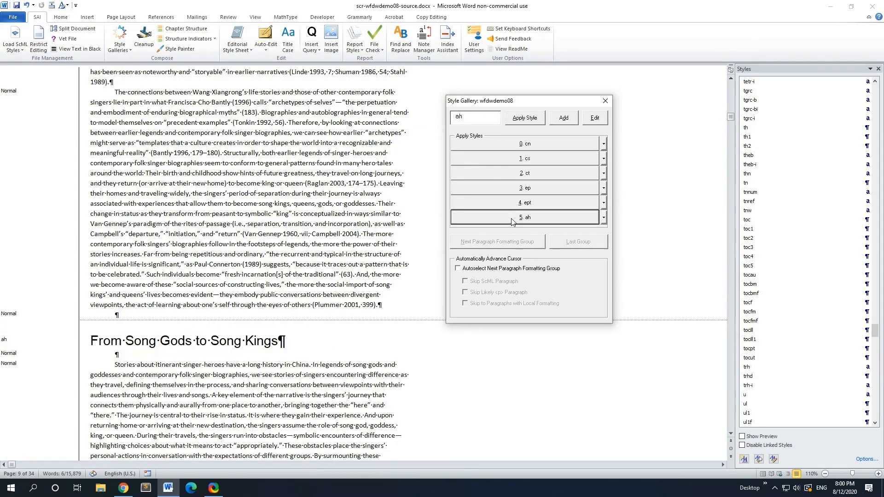
pyautogui.click(592, 120)
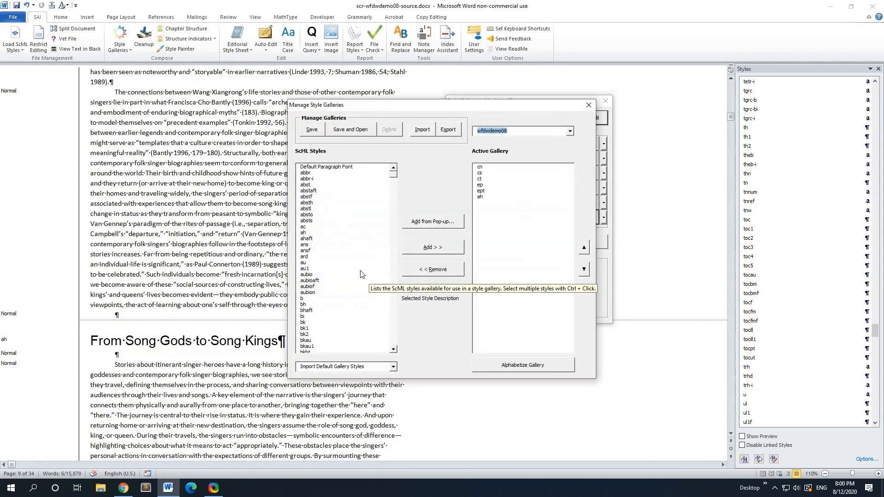
pyautogui.moveTo(323, 257); pyautogui.dragTo(321, 287)
pyautogui.click(424, 251)
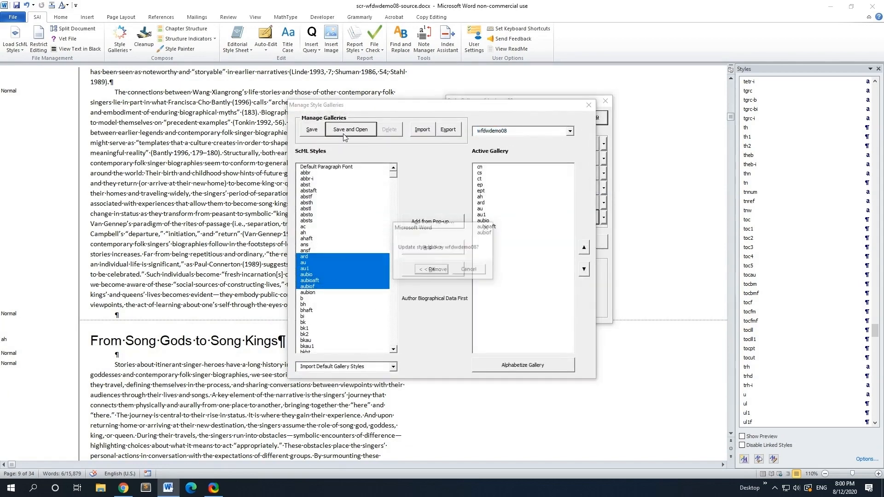
pyautogui.click(468, 270)
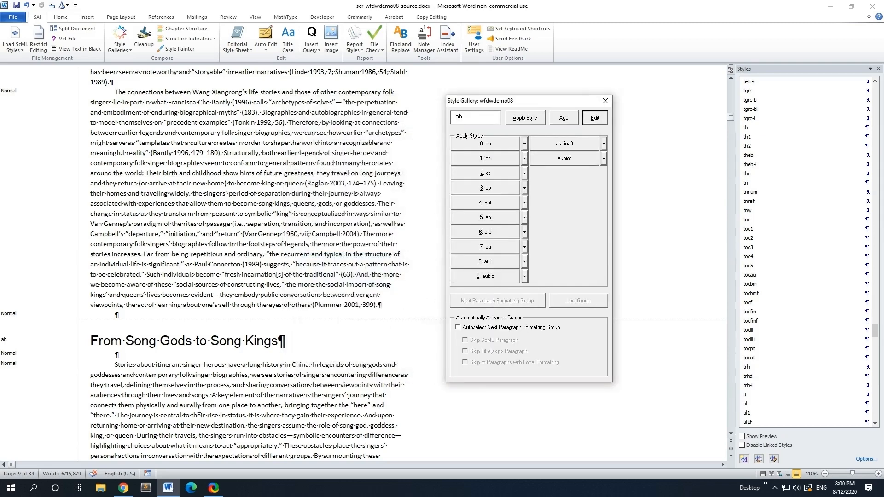
# Apply the cn style to the "Chapter 1" line using the wfdwdemo08 gallery
pyautogui.moveTo(125, 490)
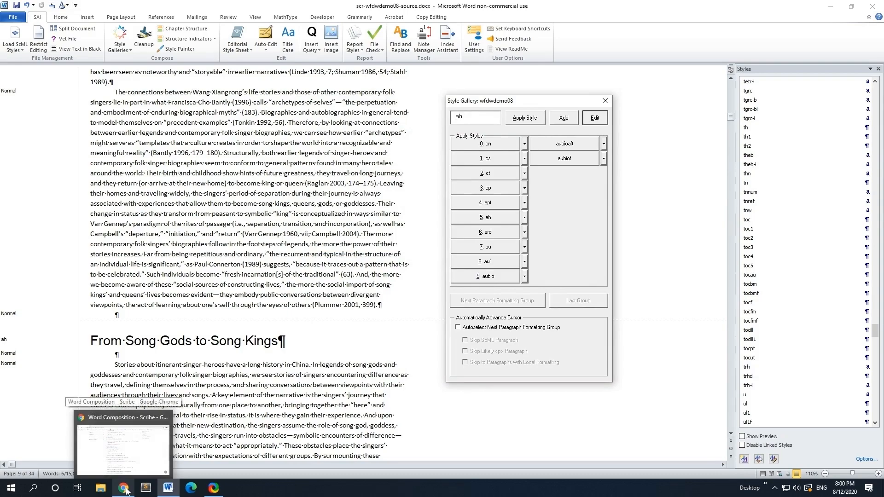
pyautogui.scroll(-10, 197, 235)
pyautogui.scroll(15, 198, 235)
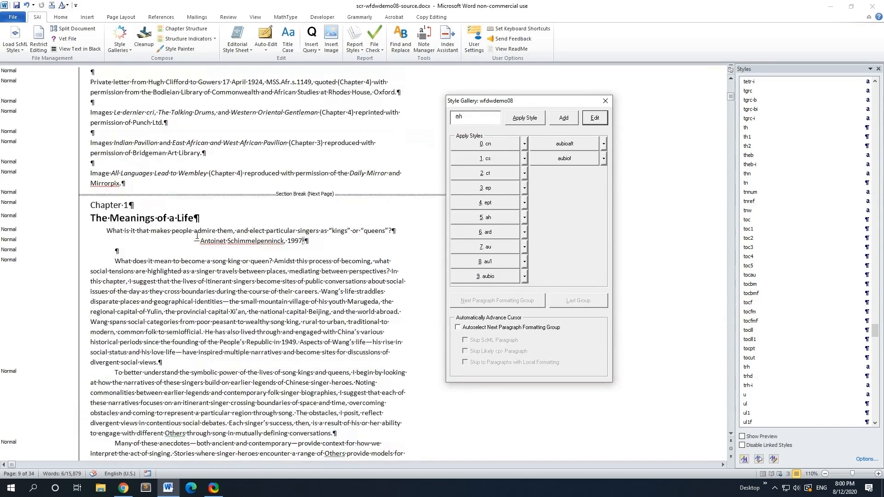
pyautogui.scroll(-5, 122, 328)
pyautogui.click(105, 328)
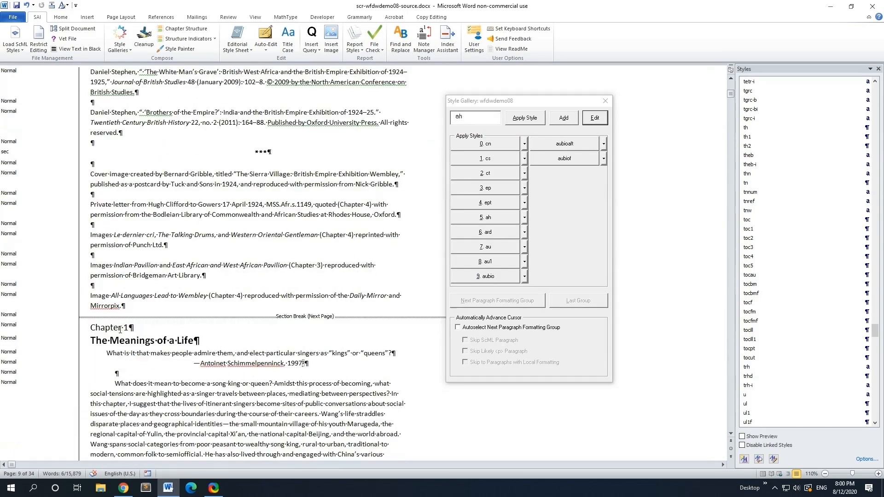
pyautogui.click(494, 147)
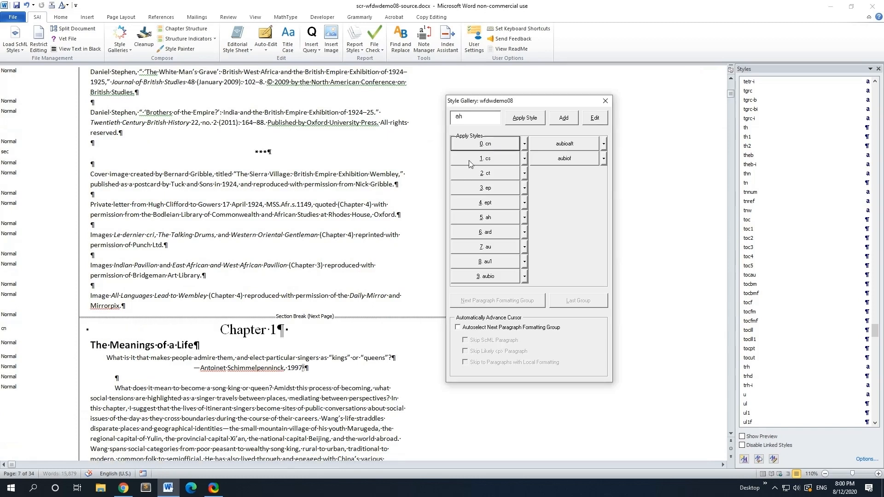
# Apply cs to the chapter title "The Meanings of a Life", replace it with ct, and place the cursor in the epigraph below
pyautogui.click(184, 343)
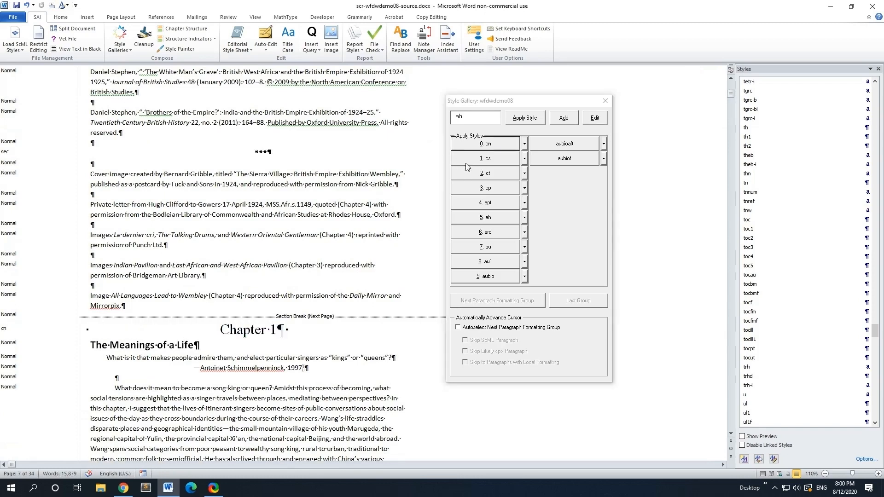
pyautogui.click(466, 161)
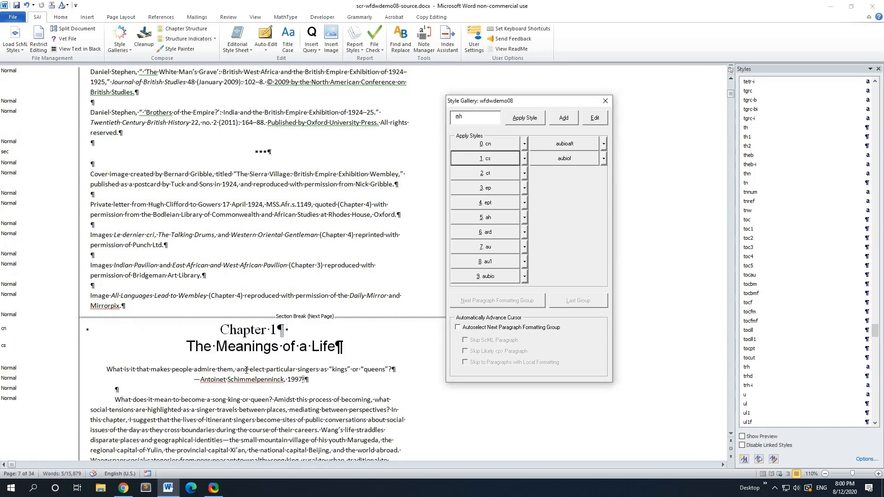
pyautogui.click(489, 174)
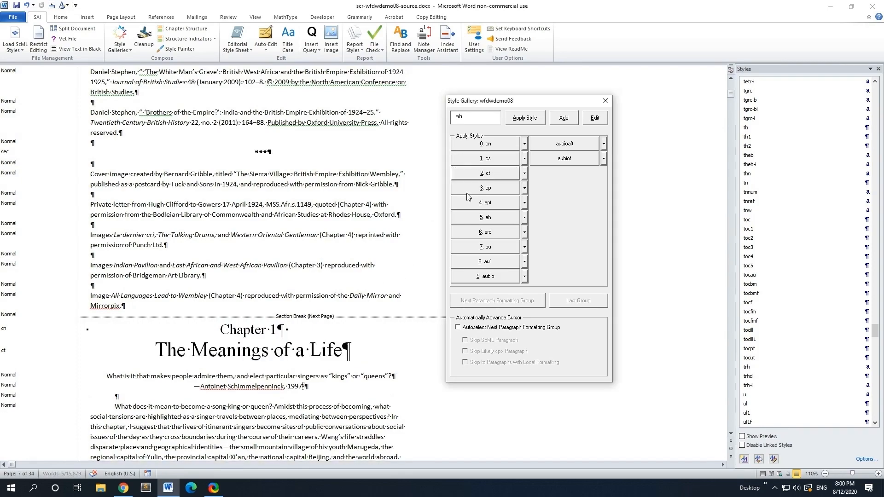
pyautogui.click(253, 376)
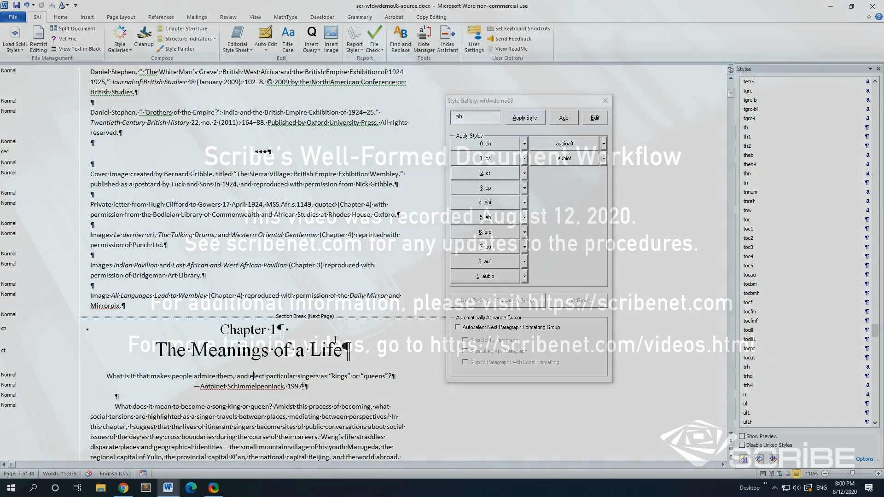